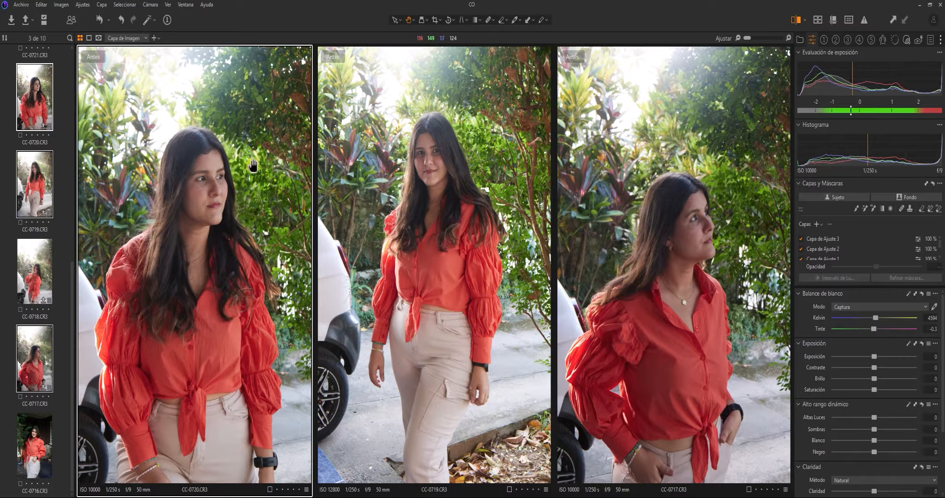
# Show only the CC-0720 portrait and toggle Before/After, ending on the unedited 'Antes' view
pyautogui.click(916, 198)
pyautogui.click(39, 100)
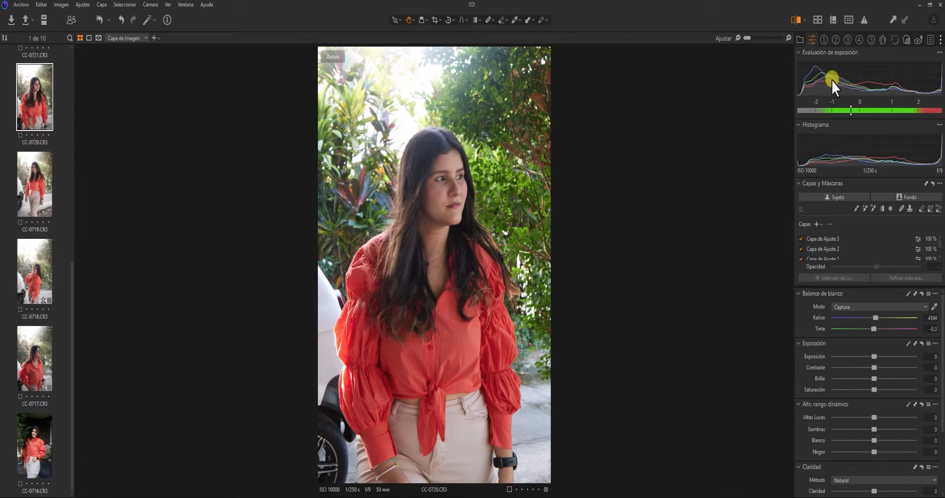
pyautogui.click(795, 21)
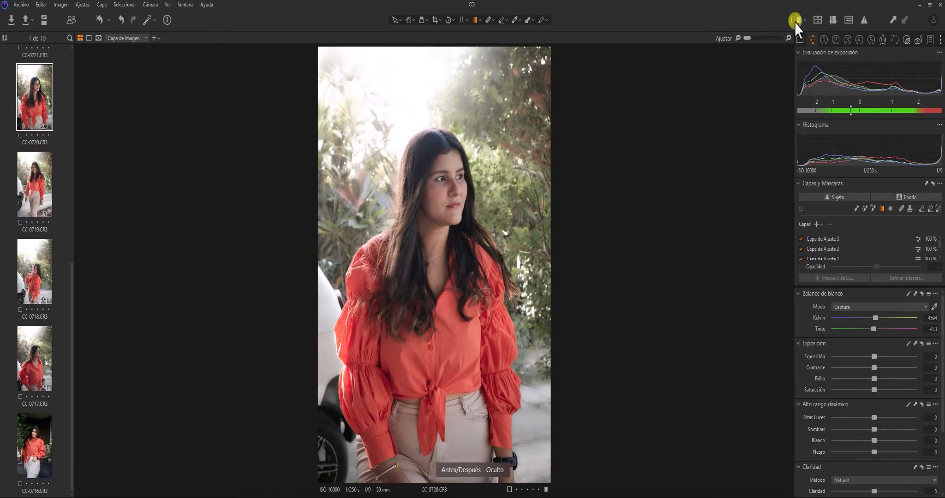
pyautogui.click(794, 20)
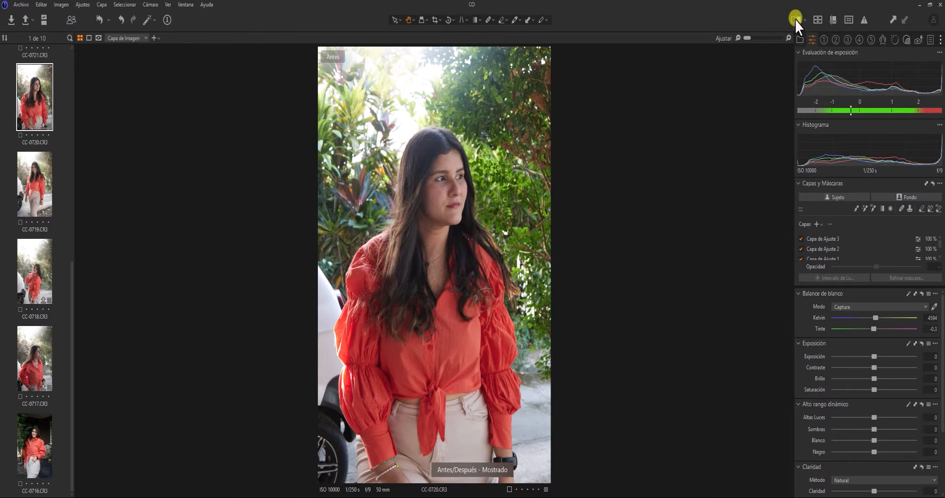
pyautogui.click(794, 21)
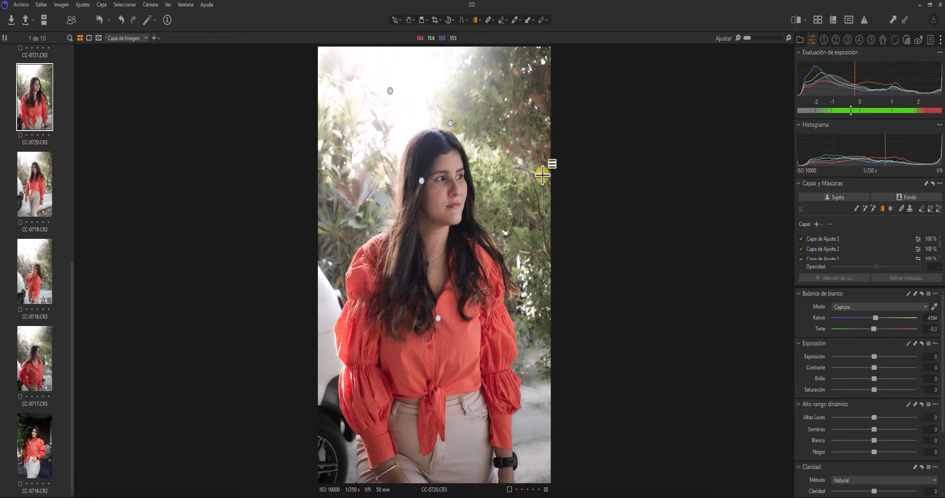
pyautogui.click(794, 20)
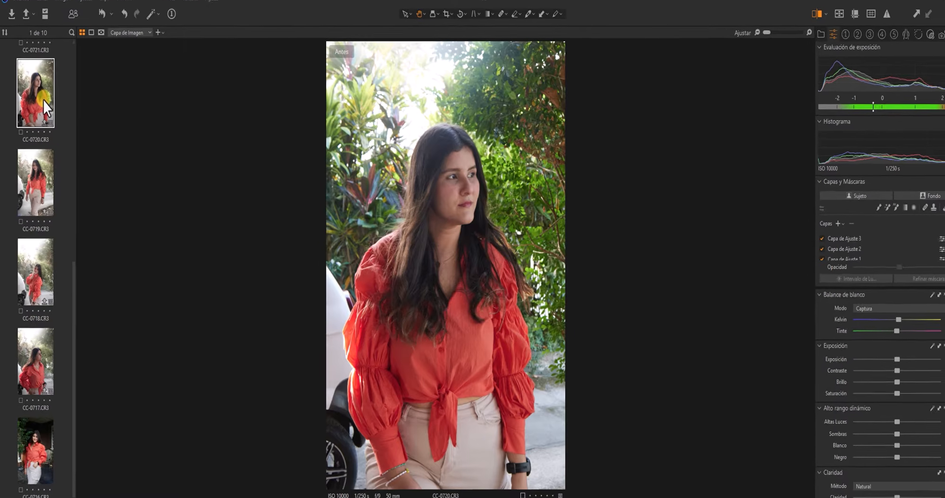
# Add a Nueva variante of CC-0720, then check variant 2 and return to variant 1
pyautogui.rightClick(43, 105)
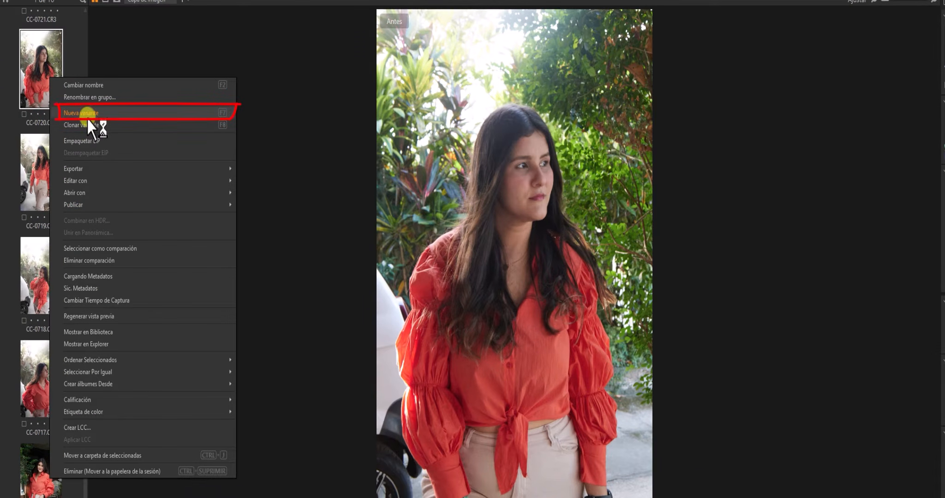
pyautogui.click(87, 116)
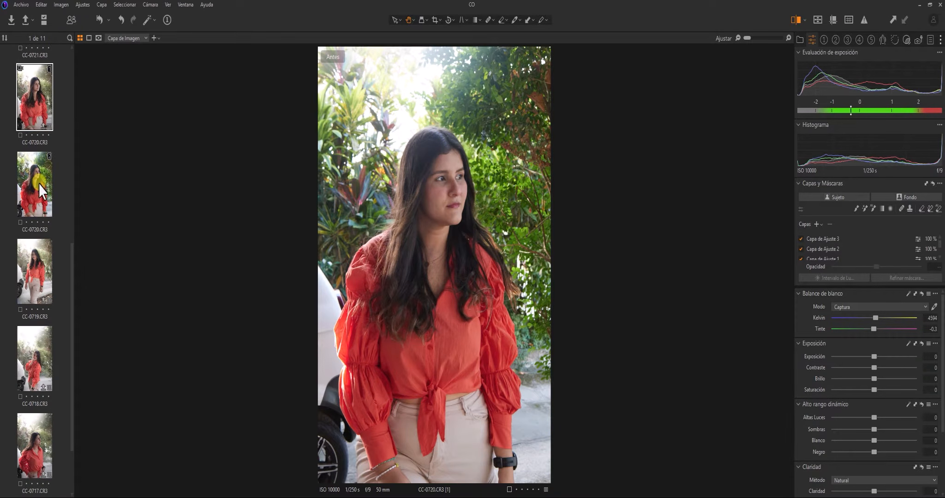
pyautogui.click(38, 184)
pyautogui.click(45, 123)
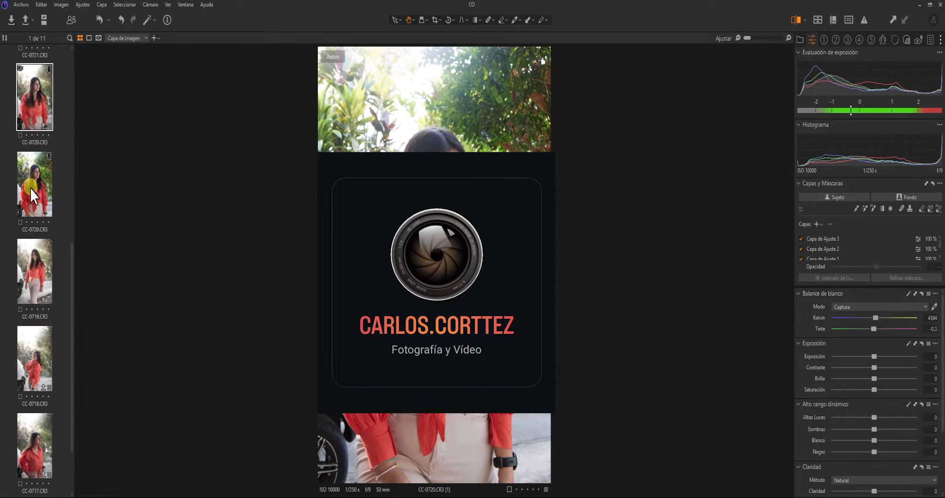
# Show the unedited second variant, CC-0720.CR3 [2], in the viewer
pyautogui.click(39, 180)
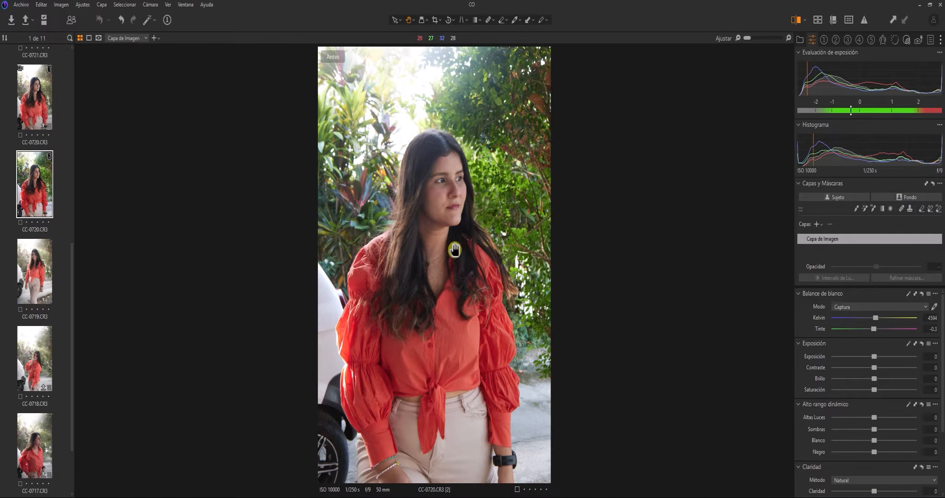
# Add the automatic Sujeto mask, Máscara de Sujeto 1, and always show it as a red overlay
pyautogui.click(835, 198)
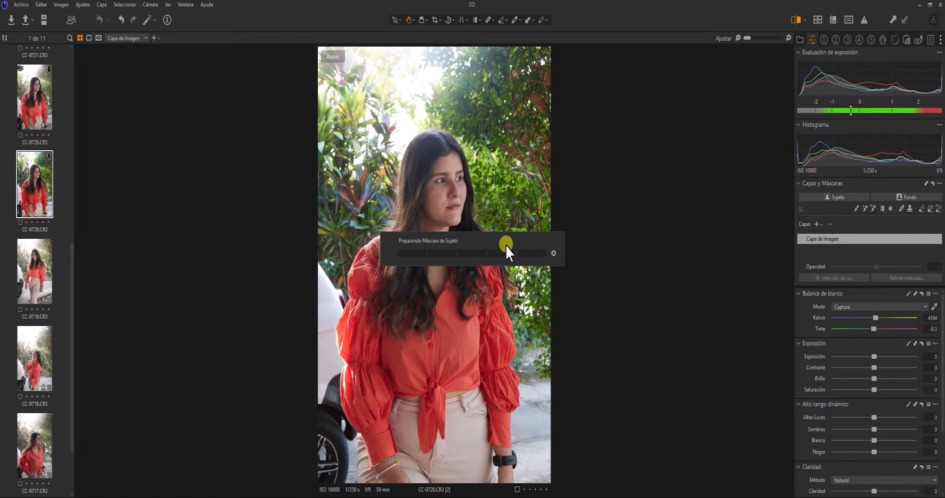
pyautogui.moveTo(506, 246); pyautogui.dragTo(655, 160)
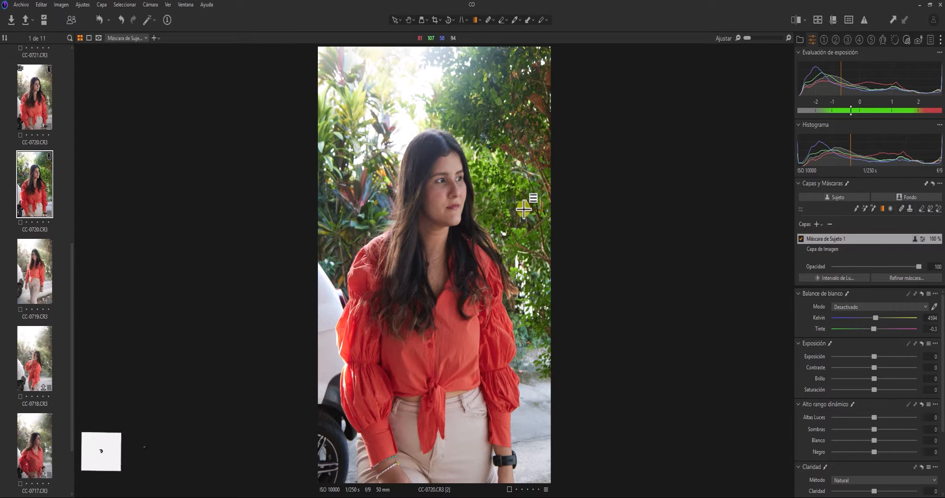
pyautogui.press('m')
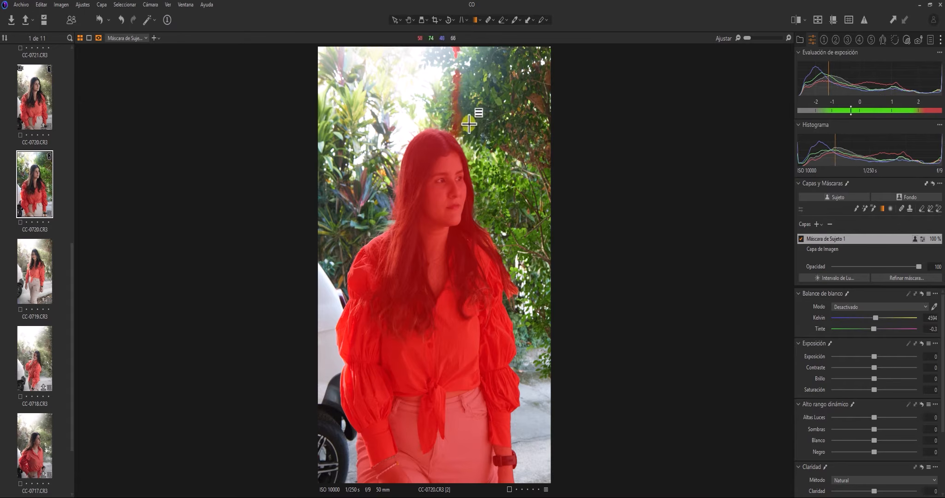
# Zoom in and out on the woman's head, then open the mask visibility dropdown
pyautogui.click(452, 209)
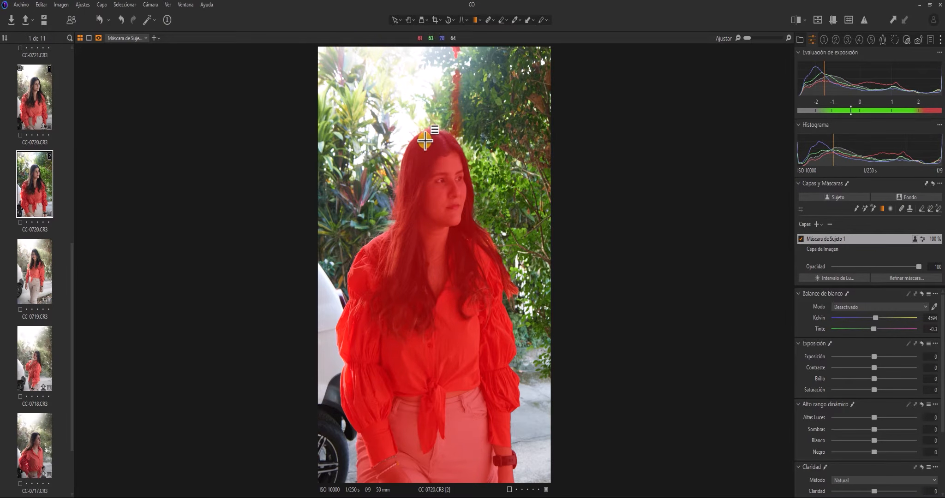
pyautogui.scroll(1, 424, 142)
pyautogui.scroll(1, 424, 142)
pyautogui.scroll(-1, 424, 142)
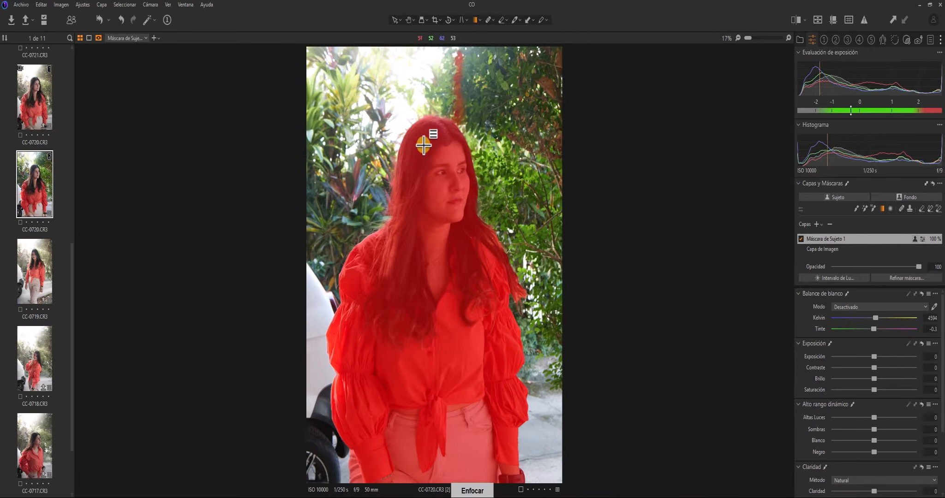
pyautogui.scroll(-1, 424, 148)
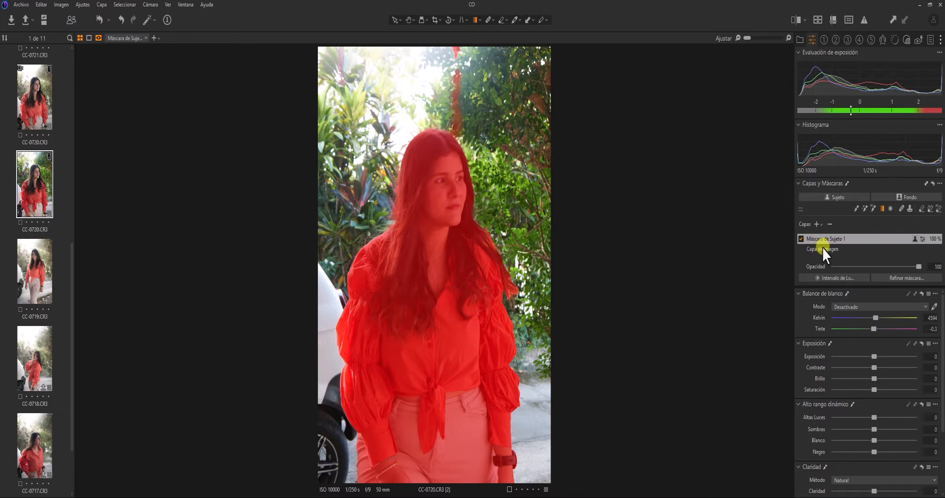
pyautogui.click(97, 39)
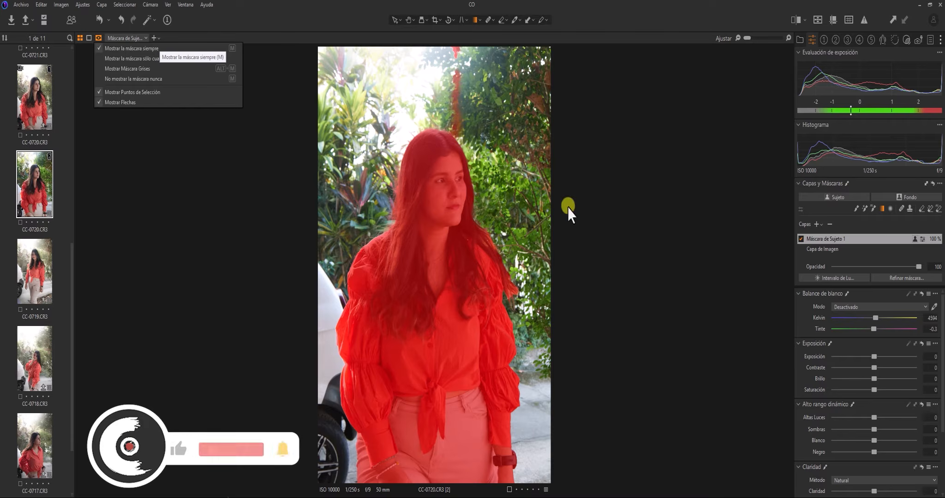
# Add the Fondo mask layer, Máscara de Fondo 1, and compare it with Máscara de Sujeto 1
pyautogui.click(901, 195)
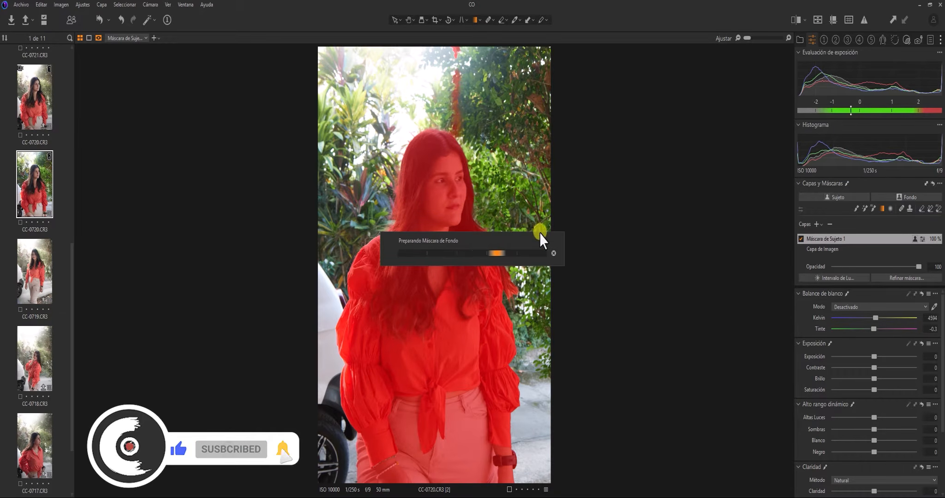
pyautogui.moveTo(531, 237); pyautogui.dragTo(658, 178)
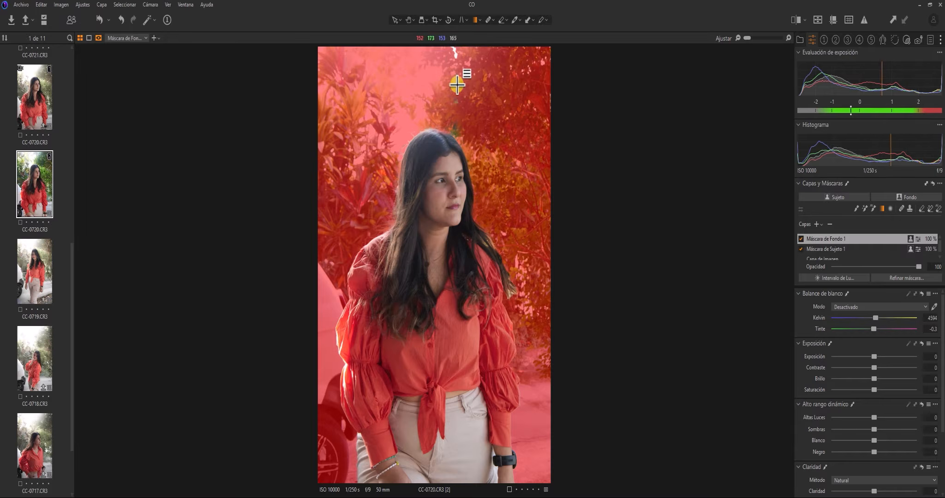
pyautogui.click(829, 252)
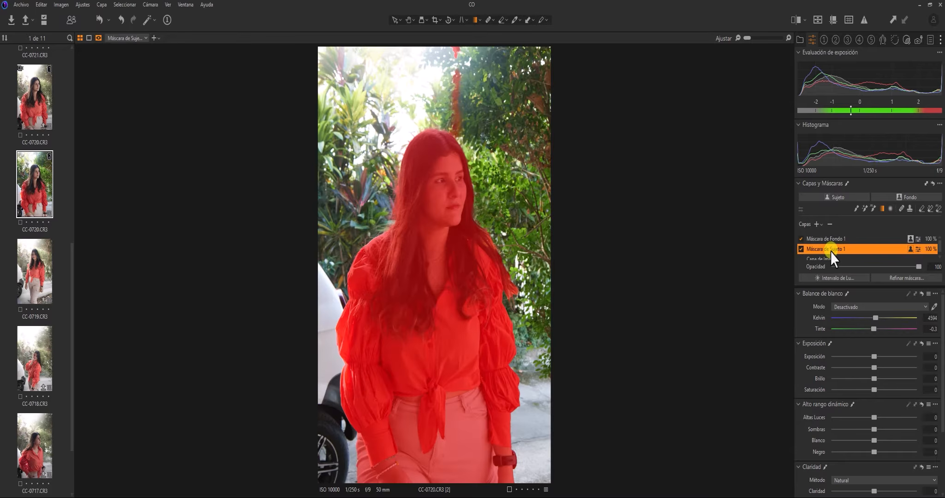
pyautogui.click(835, 239)
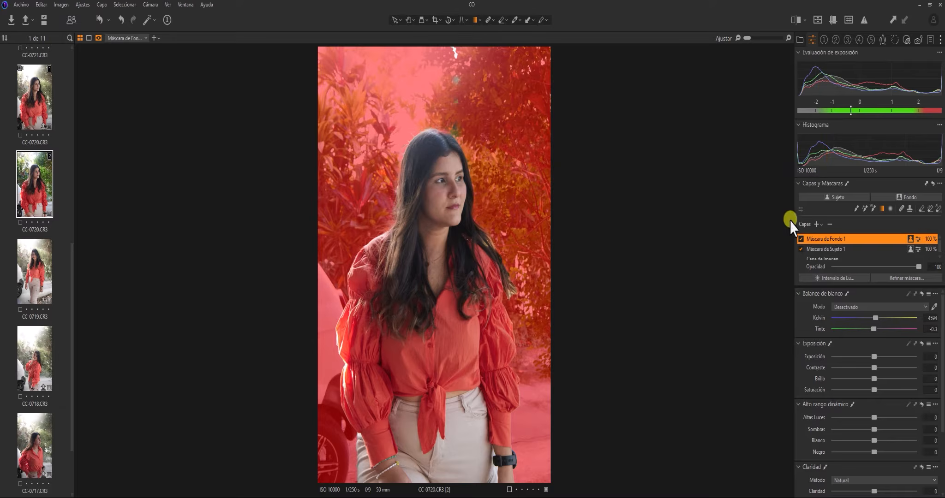
# Erase the red streak in the trees from Máscara de Sujeto 1 with a size 139, hardness 67 eraser
pyautogui.click(828, 249)
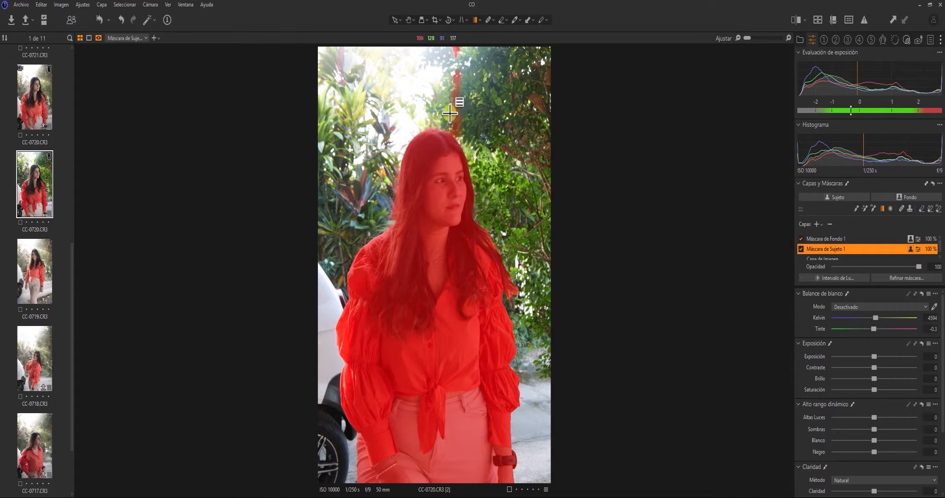
pyautogui.click(921, 210)
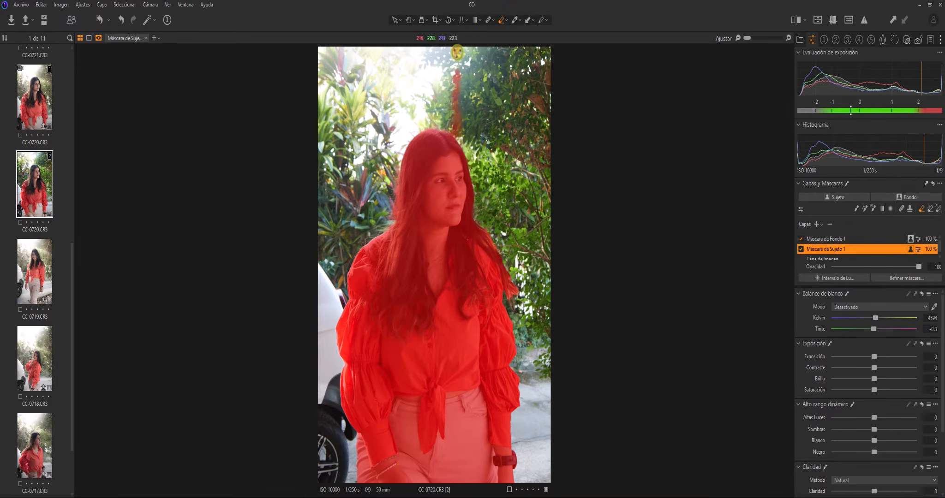
pyautogui.moveTo(457, 53); pyautogui.dragTo(460, 51)
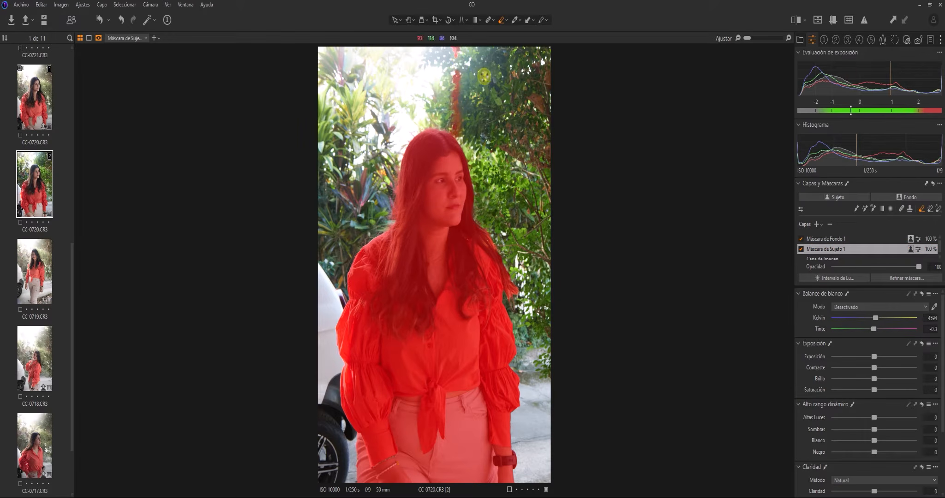
pyautogui.rightClick(488, 100)
pyautogui.moveTo(487, 96); pyautogui.dragTo(554, 118)
pyautogui.moveTo(448, 56)
pyautogui.mouseDown()
pyautogui.moveTo(464, 80)
pyautogui.moveTo(458, 135)
pyautogui.mouseUp()
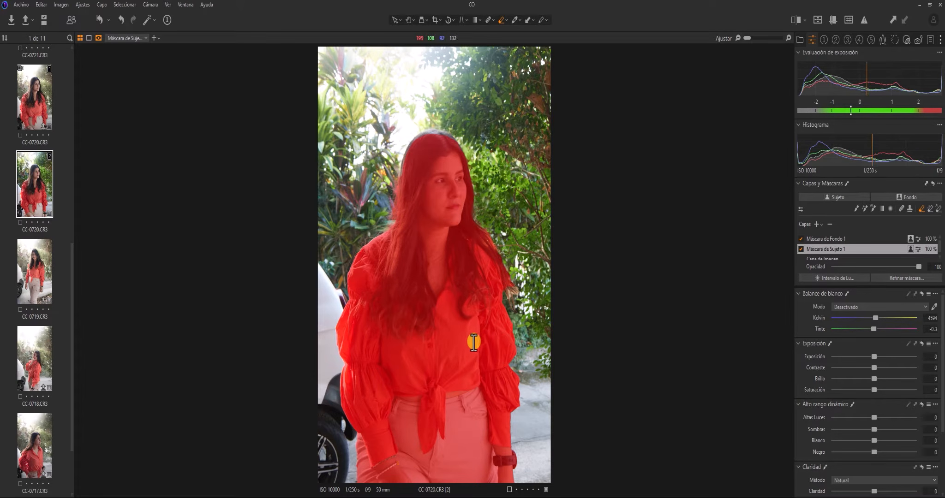
# Apply Refinar Máscara to Máscara de Sujeto 1 with the Radio set to 110
pyautogui.press('m')
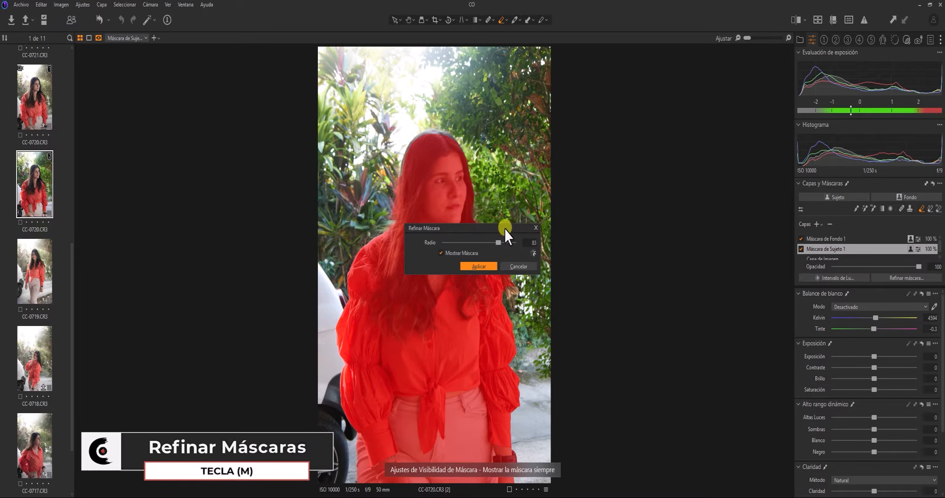
pyautogui.moveTo(504, 229); pyautogui.dragTo(602, 177)
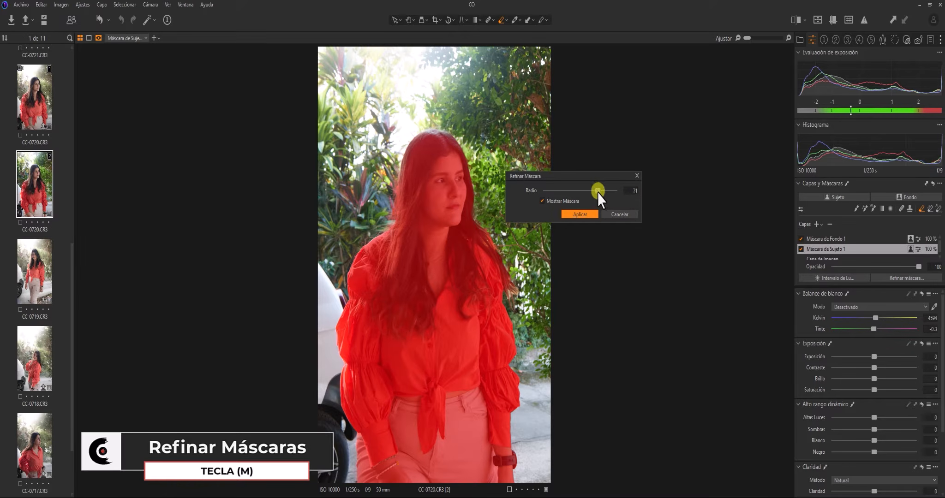
pyautogui.moveTo(584, 190); pyautogui.dragTo(582, 190)
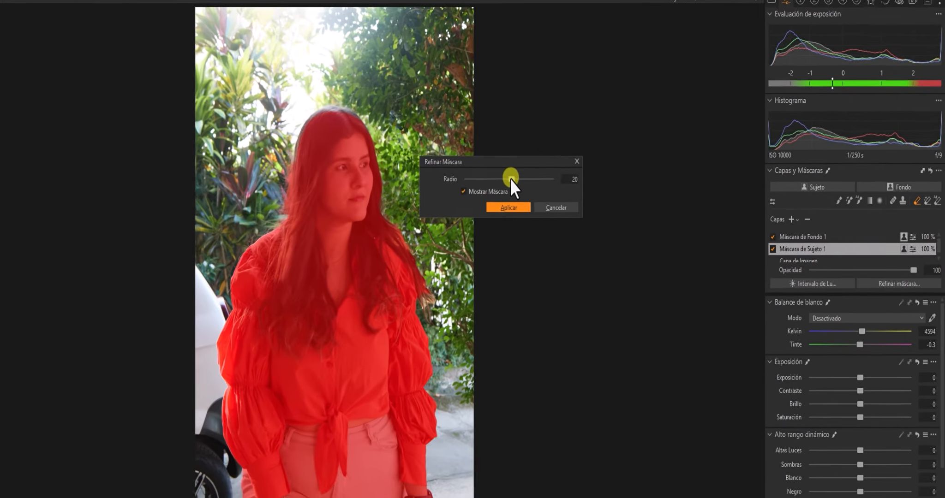
pyautogui.moveTo(510, 179); pyautogui.dragTo(534, 179)
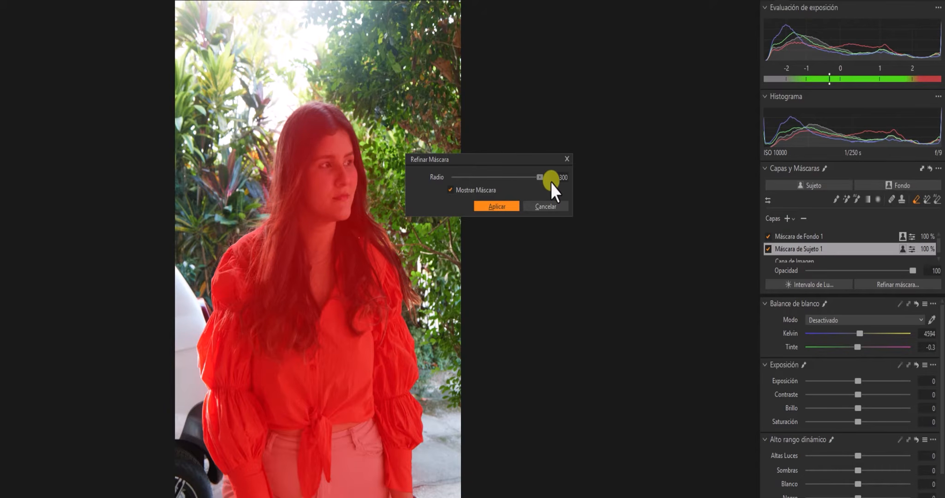
pyautogui.moveTo(533, 182); pyautogui.dragTo(523, 179)
pyautogui.moveTo(524, 178); pyautogui.dragTo(523, 178)
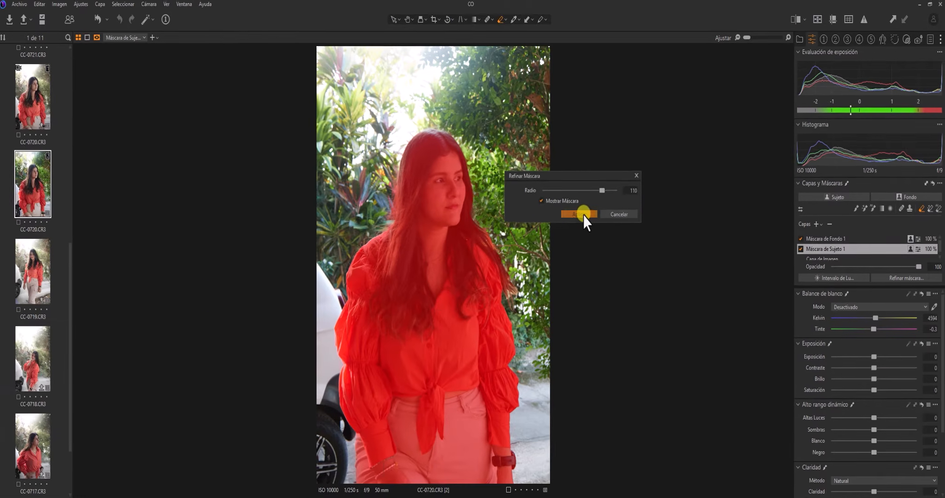
pyautogui.click(497, 206)
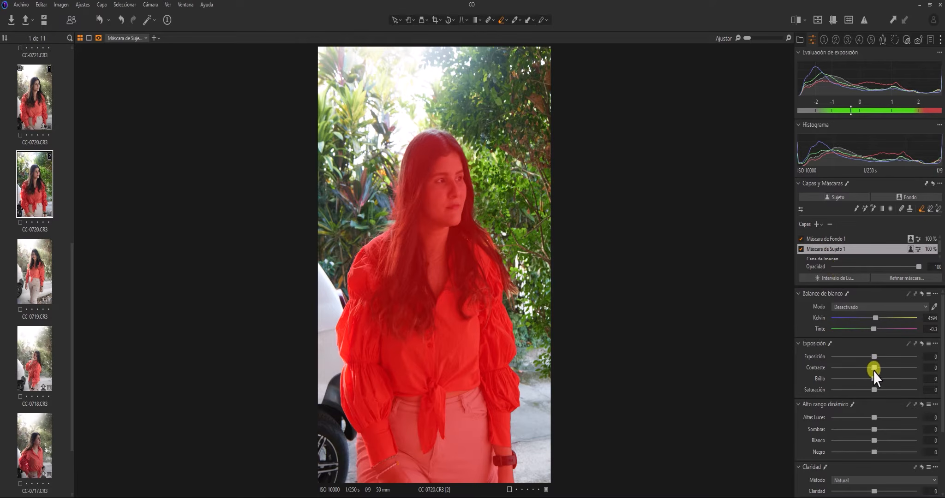
# Give Máscara de Sujeto 1 contrast 8, brightness 5, highlights -24, shadows 3 and blacks -7
pyautogui.moveTo(873, 370)
pyautogui.mouseDown()
pyautogui.moveTo(881, 368)
pyautogui.moveTo(878, 379)
pyautogui.mouseUp()
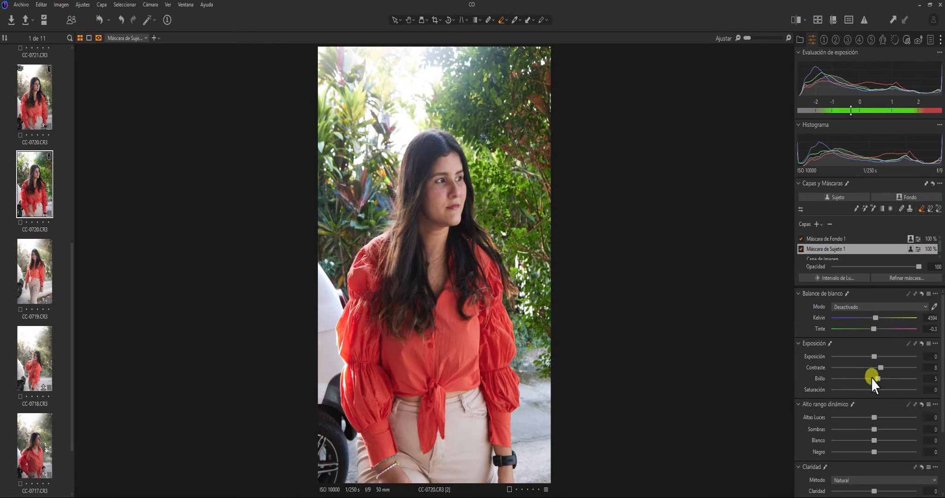
pyautogui.moveTo(874, 418); pyautogui.dragTo(864, 419)
pyautogui.moveTo(874, 430); pyautogui.dragTo(868, 452)
pyautogui.press('m')
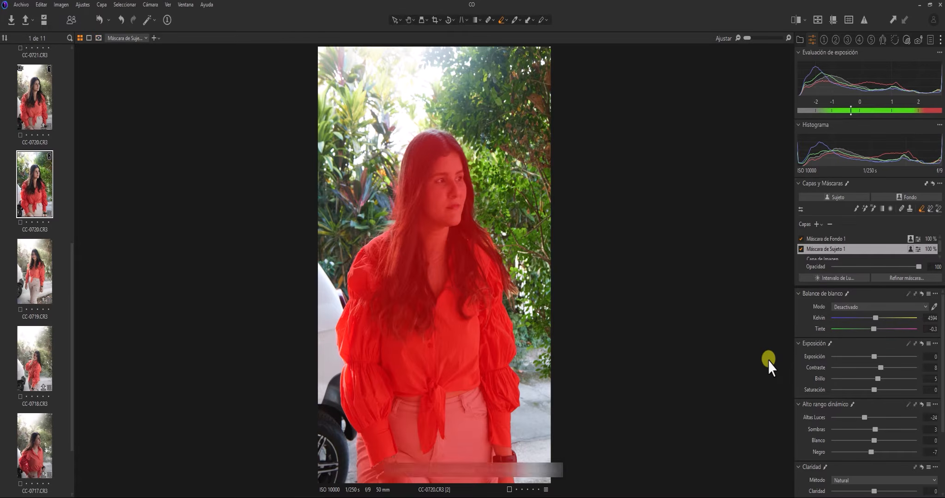
# Compare the woman with Máscara de Sujeto 1 on and off, then set its contrast to -5
pyautogui.press('m')
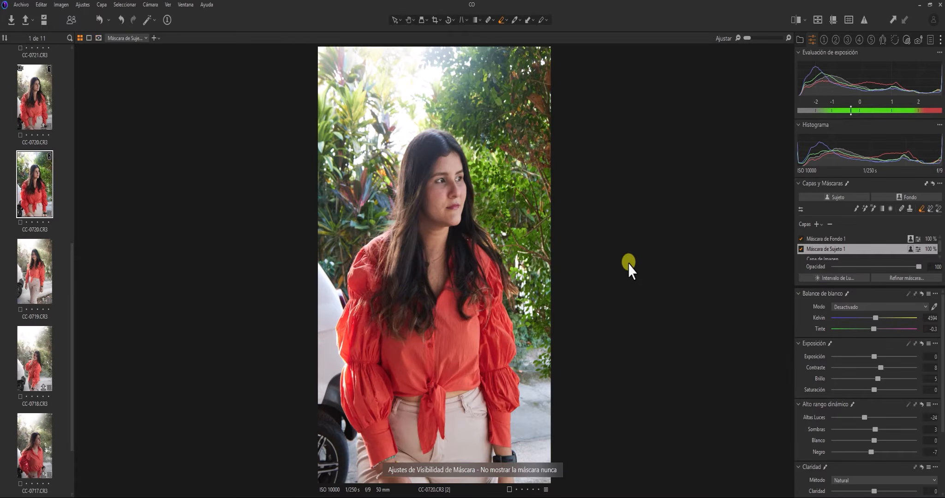
pyautogui.click(801, 250)
pyautogui.rightClick(801, 251)
pyautogui.click(801, 250)
pyautogui.click(800, 251)
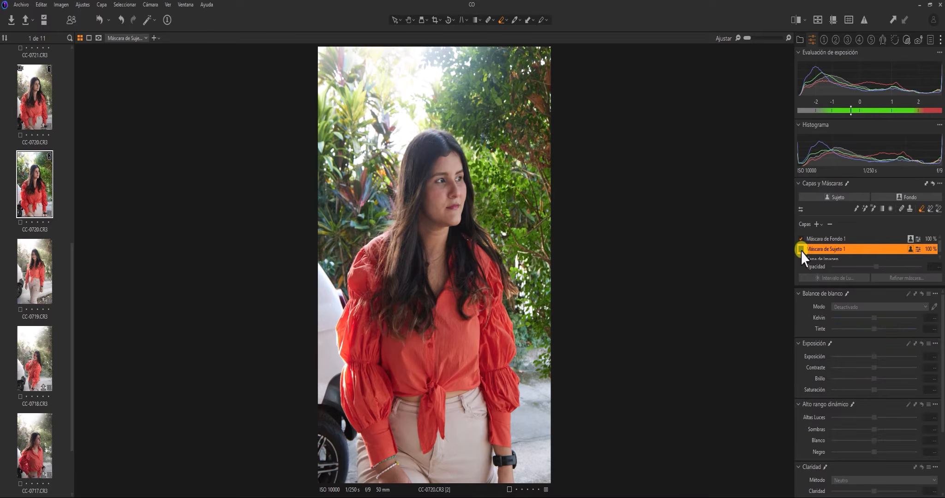
pyautogui.click(800, 251)
pyautogui.click(800, 252)
pyautogui.click(800, 252)
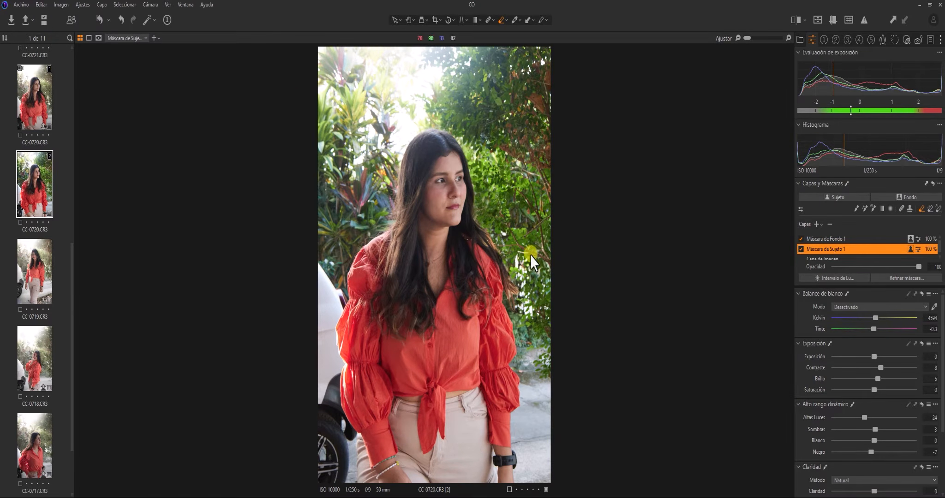
pyautogui.moveTo(877, 368); pyautogui.dragTo(869, 368)
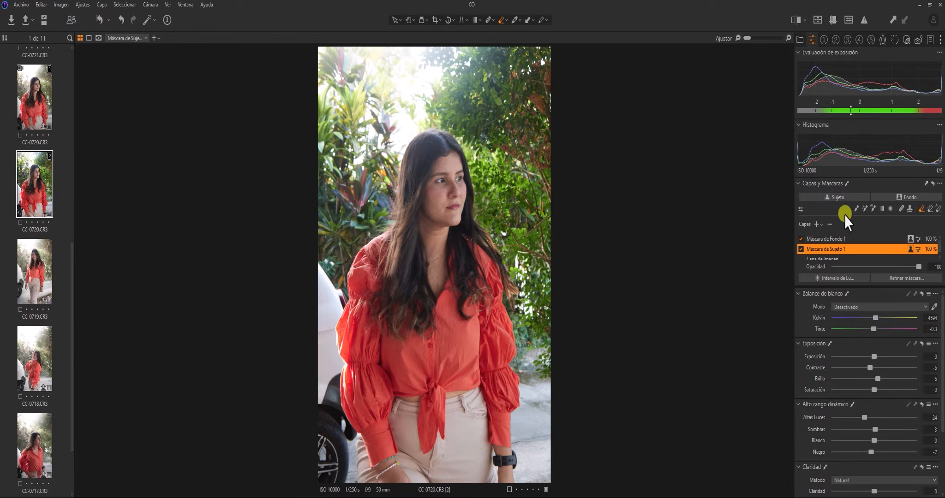
pyautogui.click(831, 238)
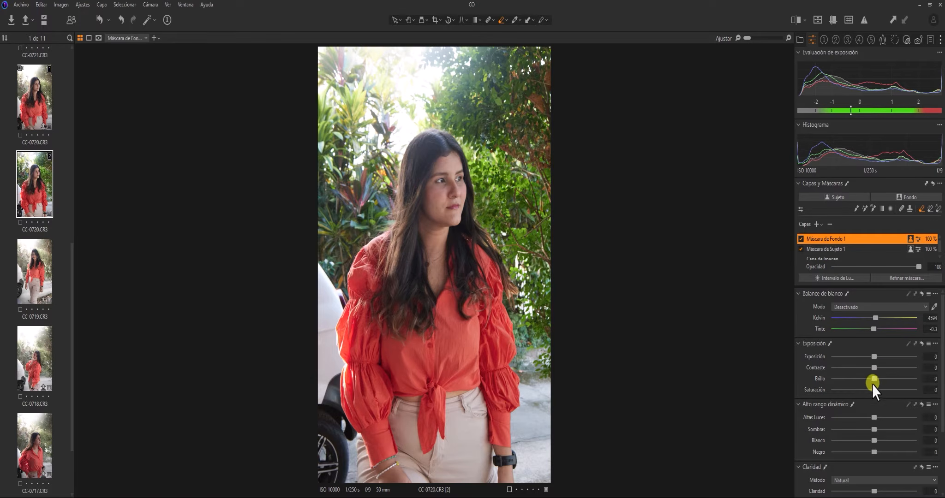
# On Máscara de Fondo 1, set highlights 53, shadows -24, whites 28, blacks 17, clarity and structure -100
pyautogui.moveTo(873, 418); pyautogui.dragTo(894, 418)
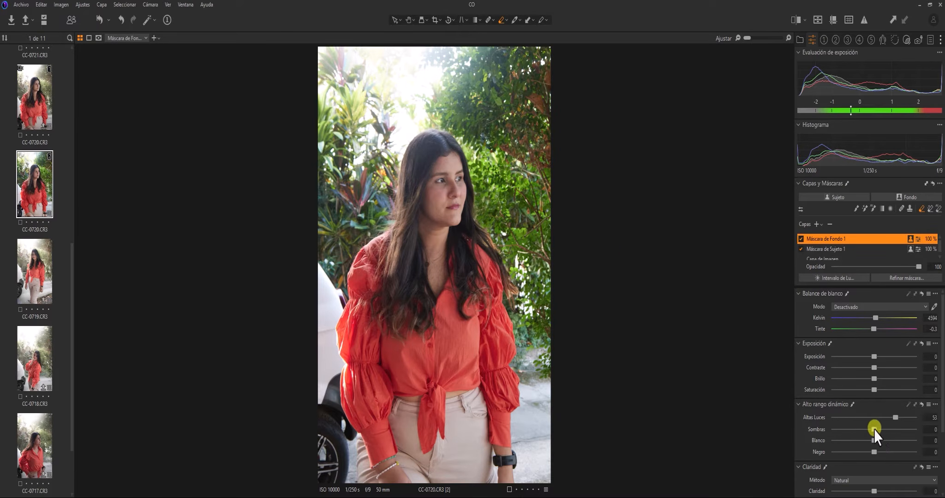
pyautogui.moveTo(873, 429); pyautogui.dragTo(881, 453)
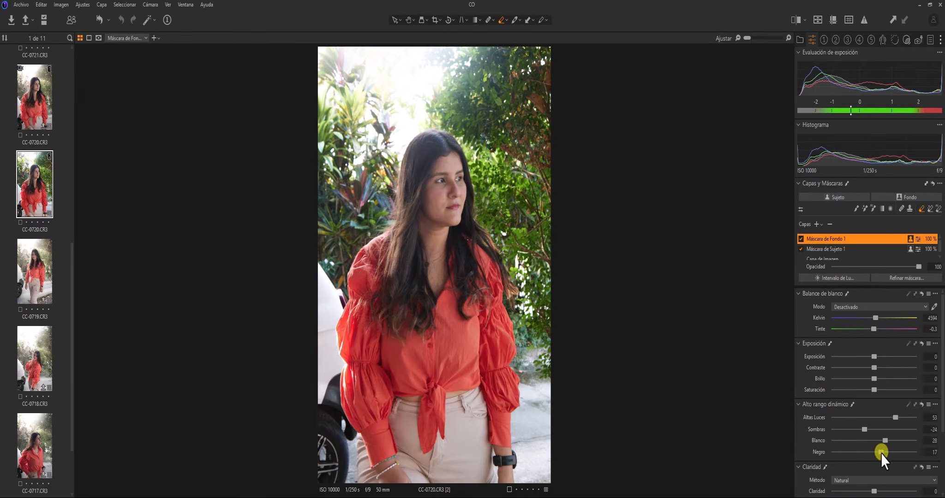
pyautogui.scroll(-2, 938, 418)
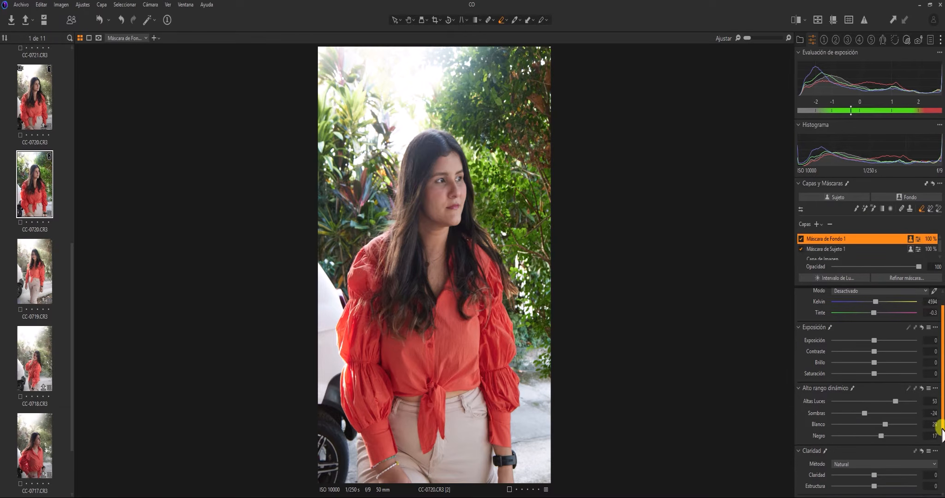
pyautogui.moveTo(874, 426); pyautogui.dragTo(831, 435)
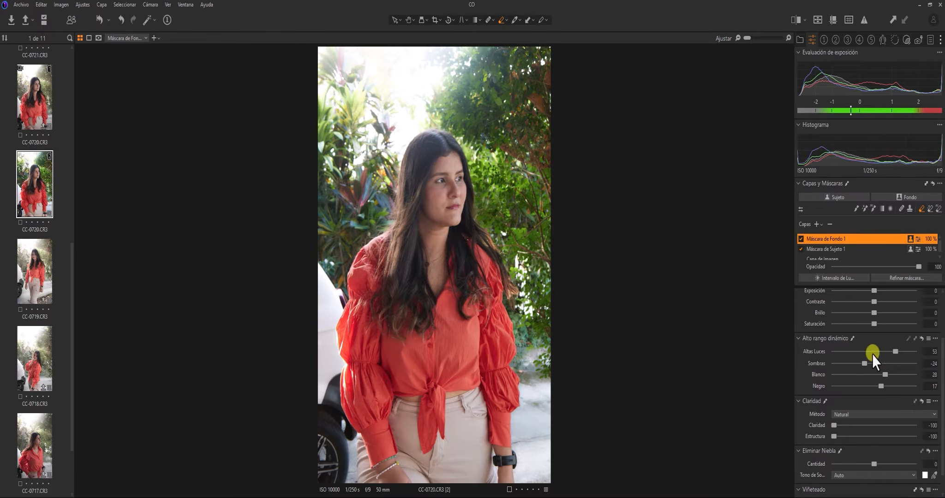
# In the basic color editor, shift the greens to hue -12.3, saturation -36.9 and luminosity 6.5
pyautogui.click(847, 40)
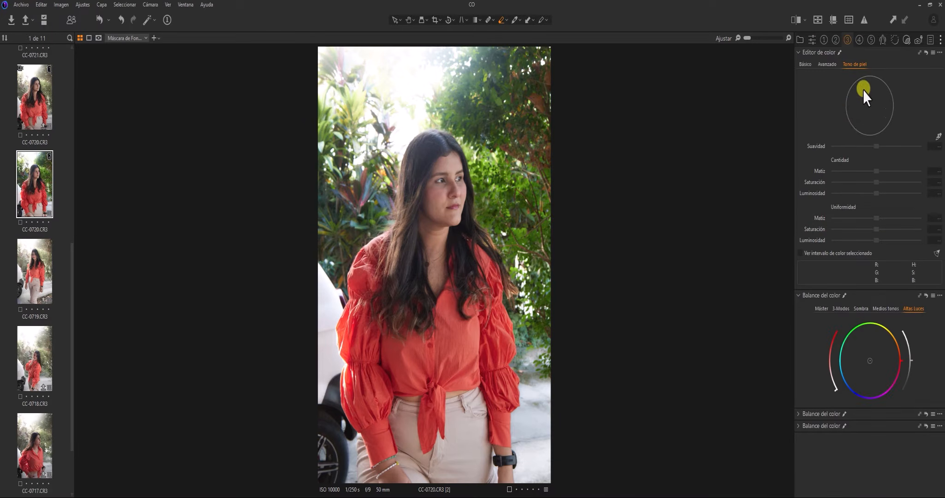
pyautogui.click(811, 65)
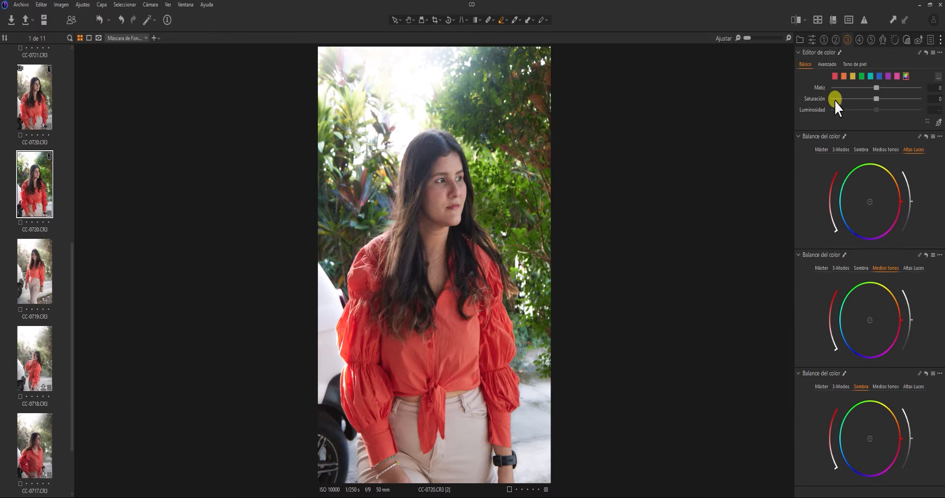
pyautogui.click(861, 76)
pyautogui.moveTo(876, 87); pyautogui.dragTo(882, 113)
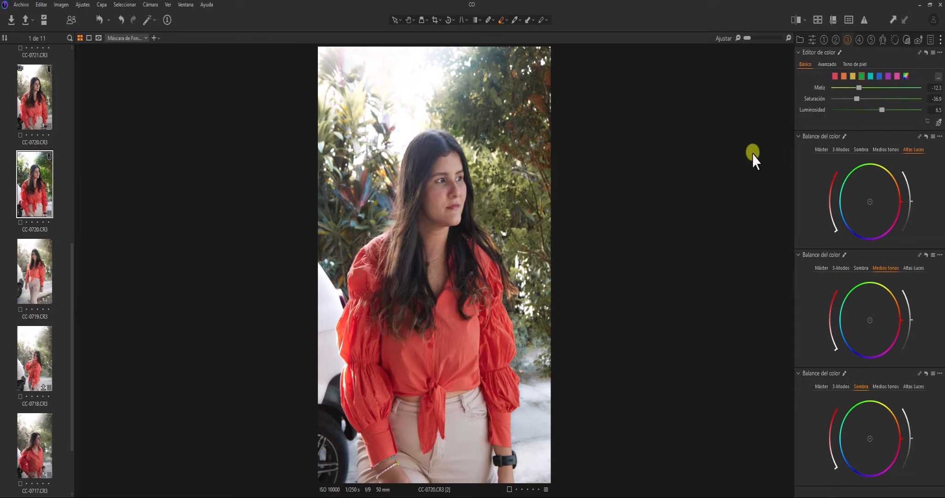
pyautogui.click(810, 42)
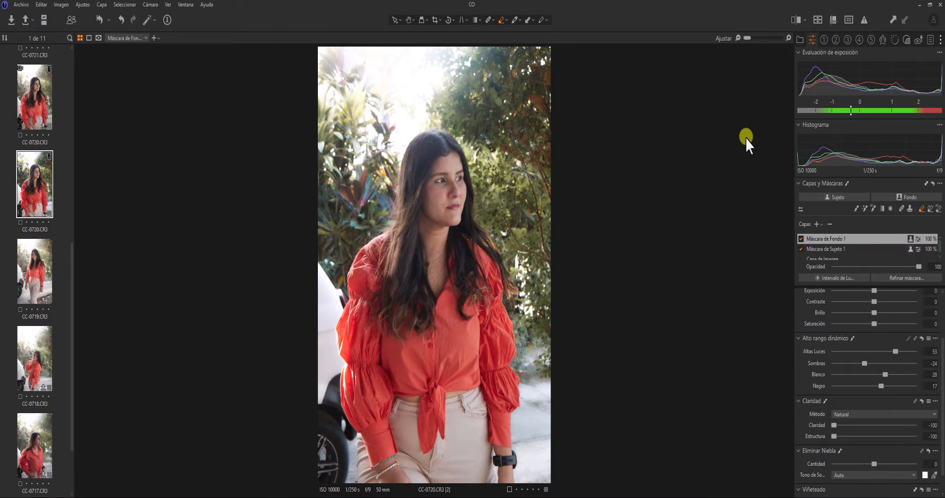
pyautogui.click(798, 21)
pyautogui.click(794, 18)
# Clone a variant of CC-0719.CR3, check both variants, then return to CC-0720.CR3 [2]
pyautogui.click(44, 272)
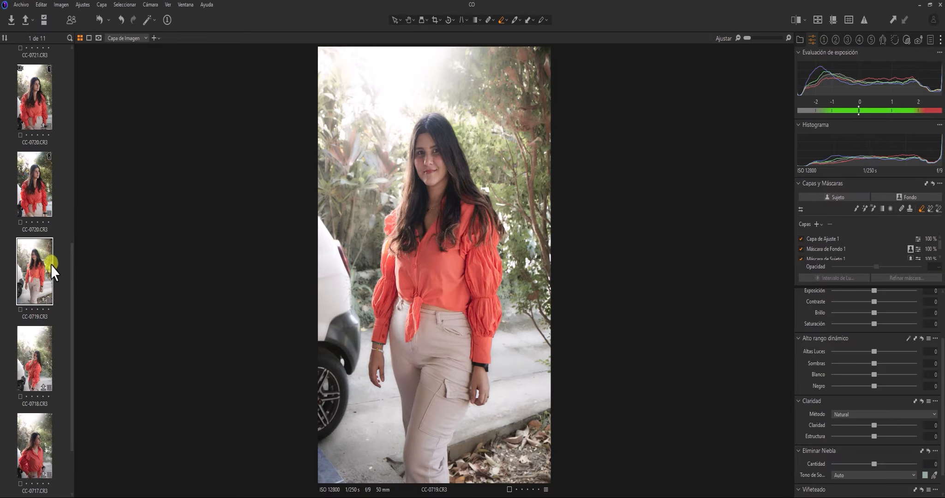
pyautogui.rightClick(41, 272)
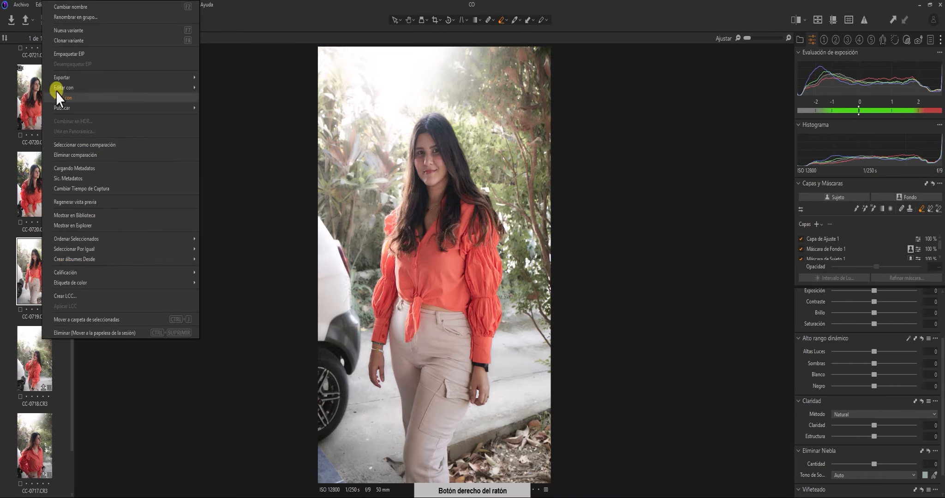
pyautogui.click(73, 32)
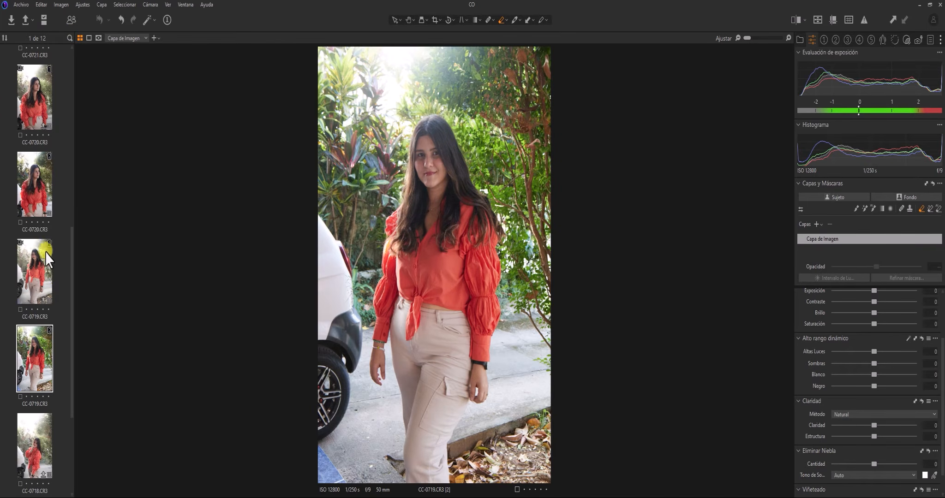
pyautogui.click(37, 274)
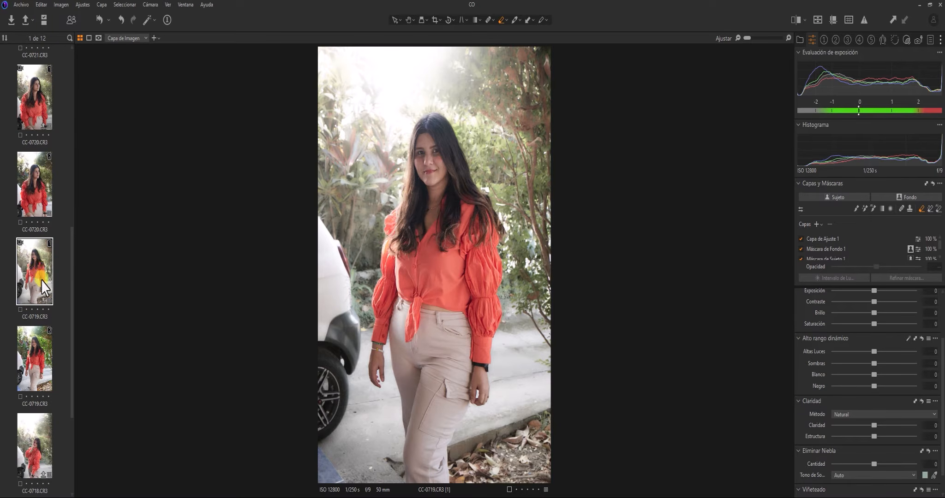
pyautogui.click(38, 356)
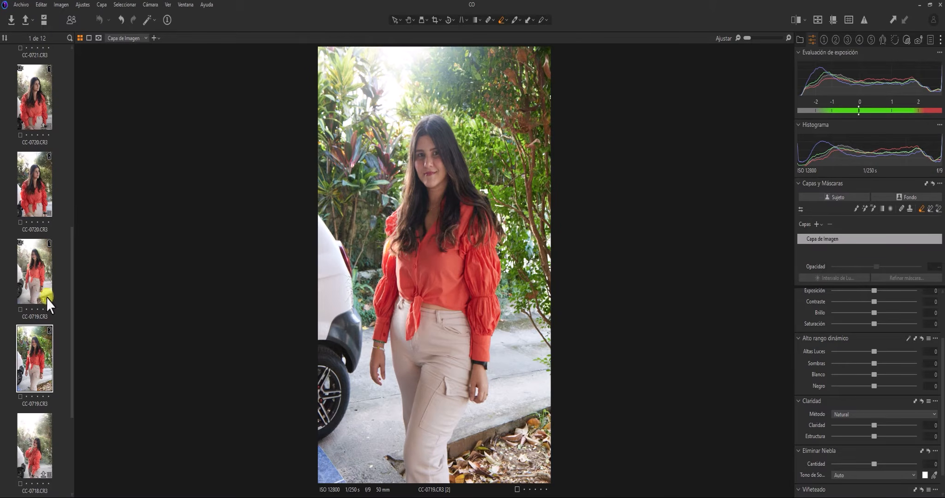
pyautogui.click(37, 183)
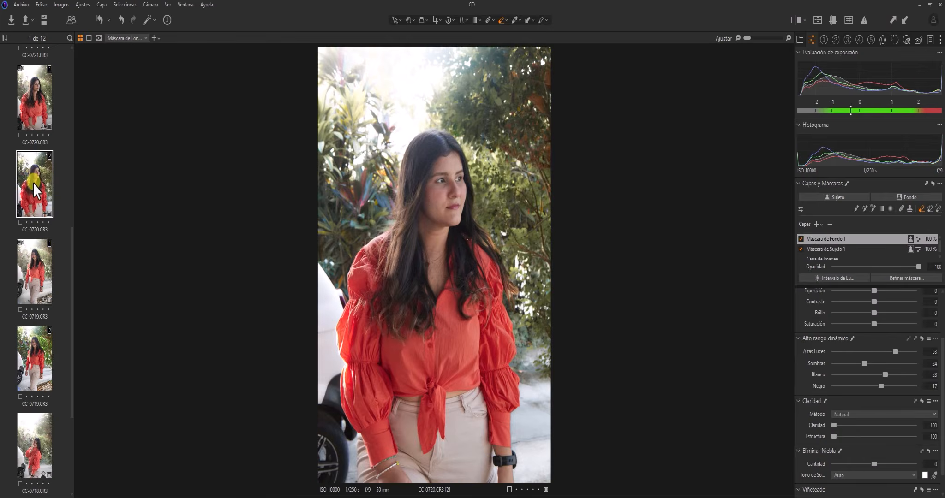
# Select variant CC-0719.CR3 [2] and apply CC-0720's copied layers and adjustments to it
pyautogui.click(54, 354)
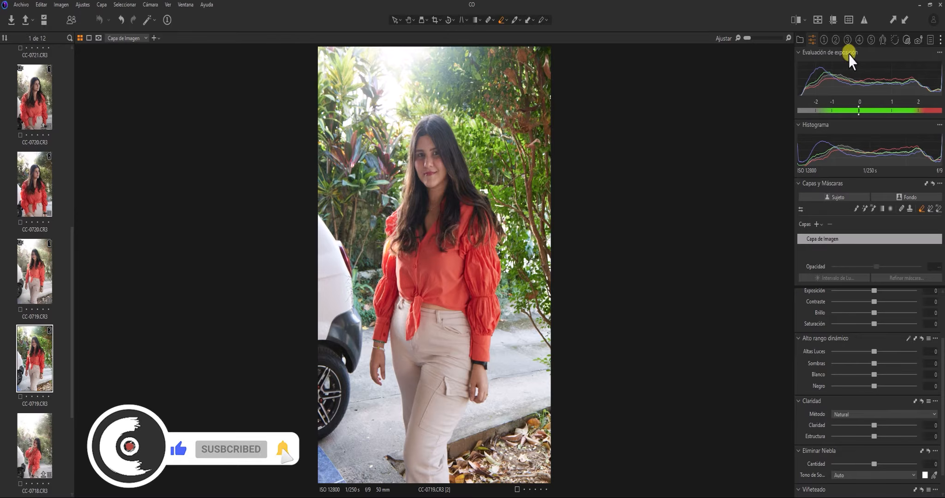
pyautogui.click(902, 21)
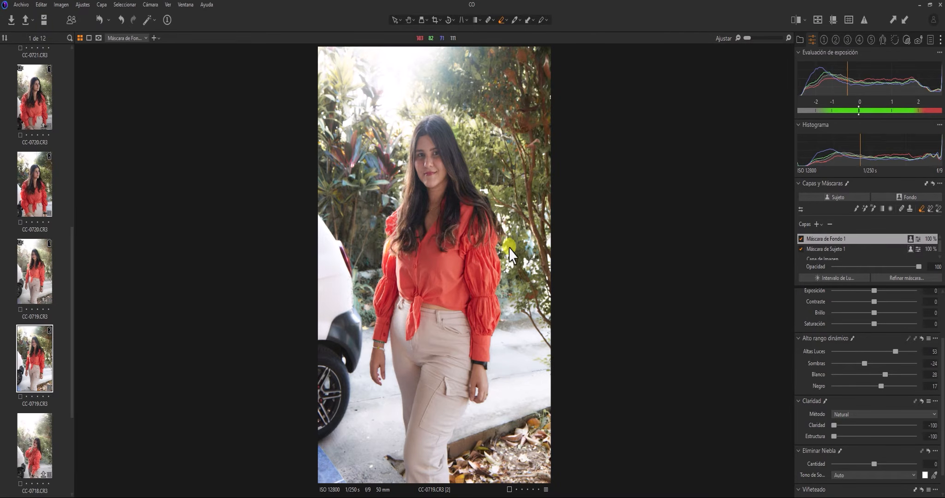
# Turn on the mask overlay and inspect the pasted Máscara de Sujeto 1 and Máscara de Fondo 1
pyautogui.press('m')
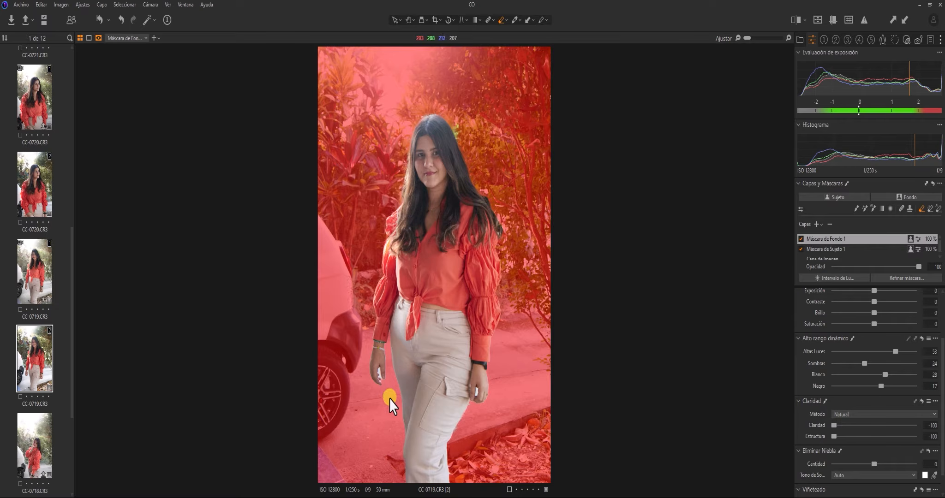
pyautogui.click(827, 251)
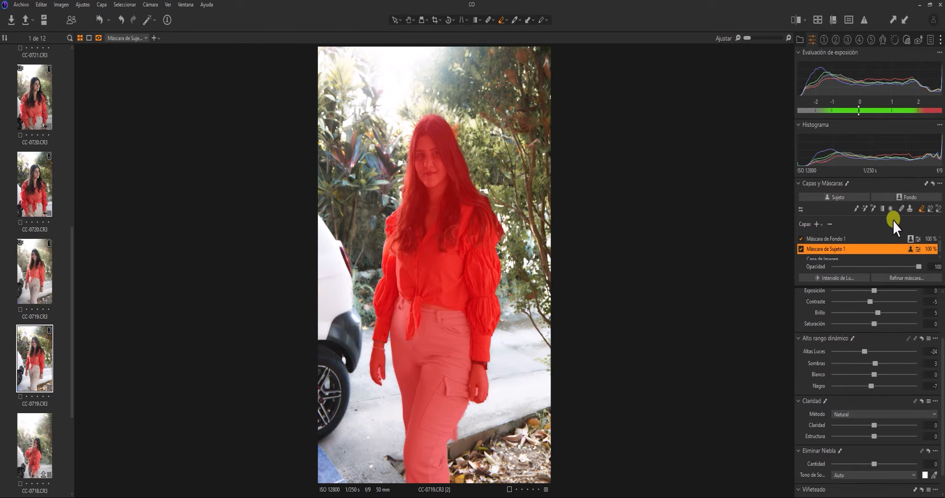
pyautogui.click(830, 238)
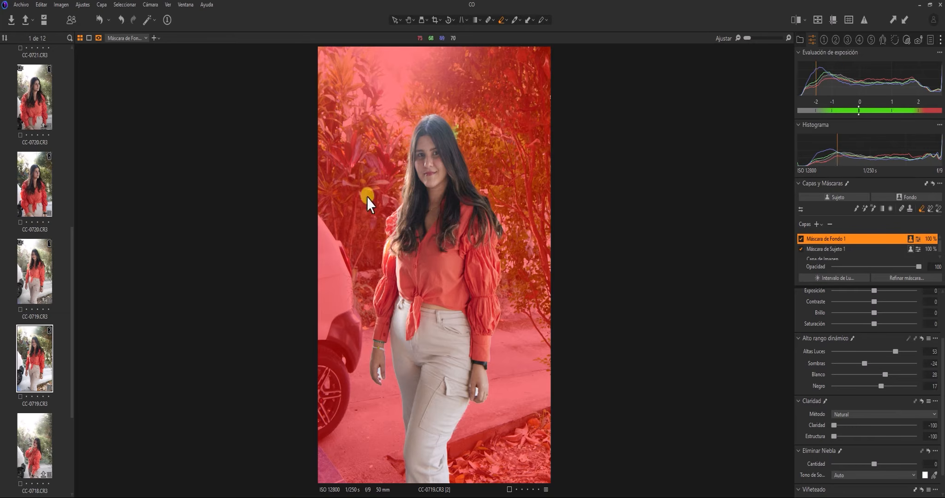
pyautogui.click(99, 19)
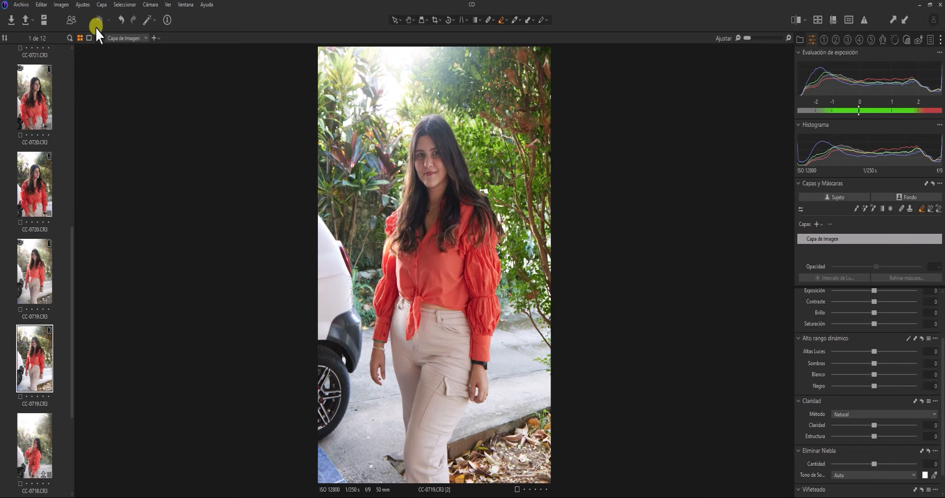
pyautogui.click(32, 197)
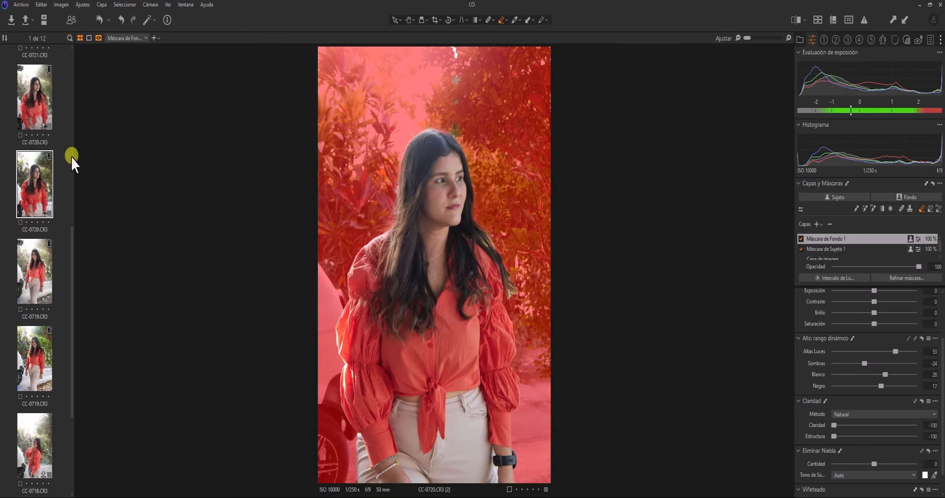
pyautogui.press('m')
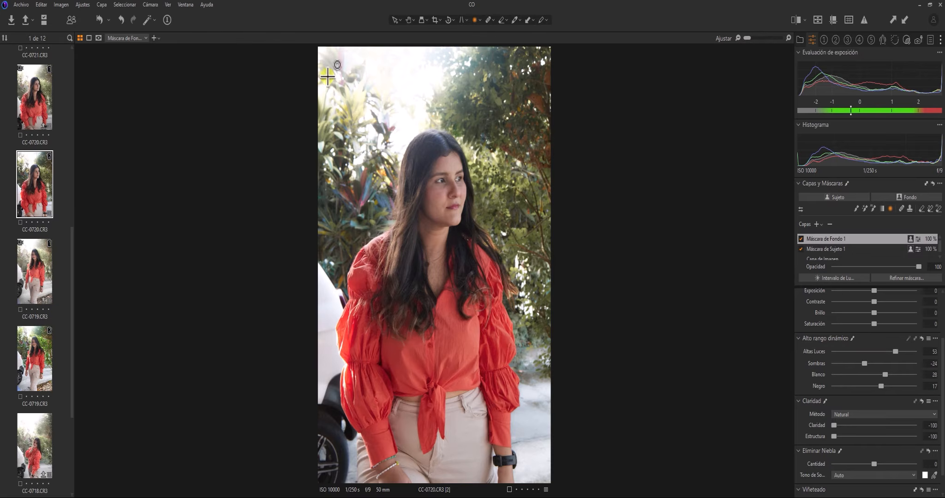
pyautogui.moveTo(352, 64); pyautogui.dragTo(489, 233)
pyautogui.moveTo(353, 59); pyautogui.dragTo(382, 88)
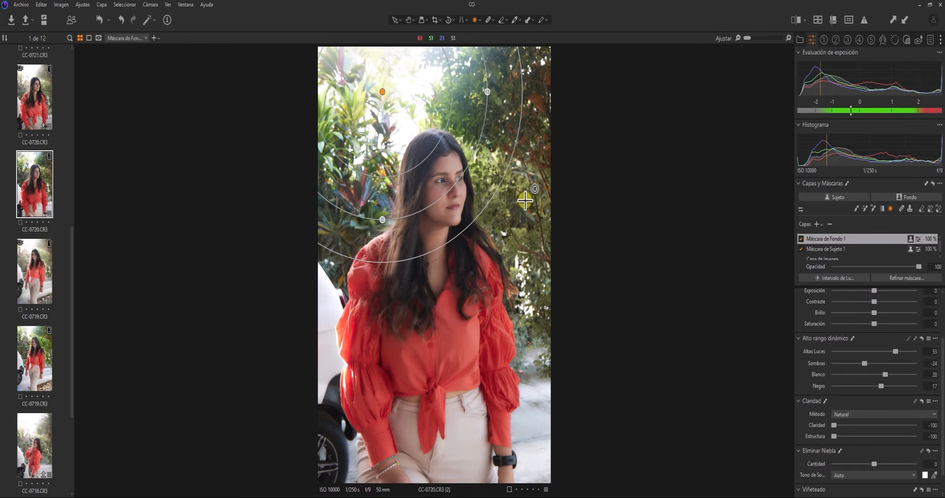
pyautogui.hotkey('ctrl', 'z')
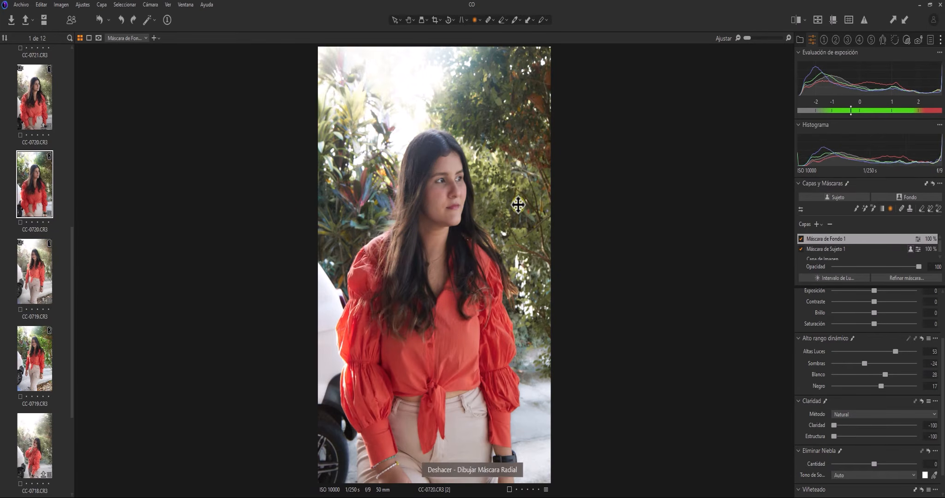
# Add a new empty adjustment layer and draw a radial gradient over the top-left background
pyautogui.click(821, 225)
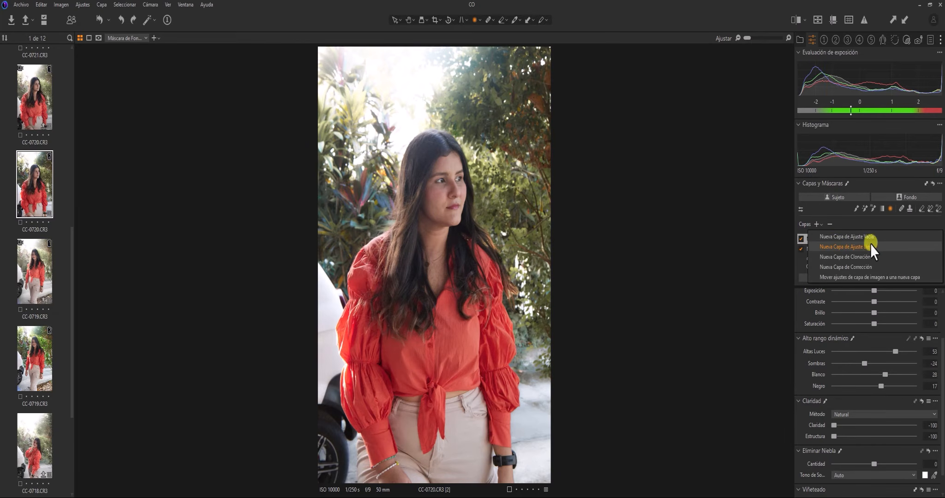
pyautogui.click(858, 238)
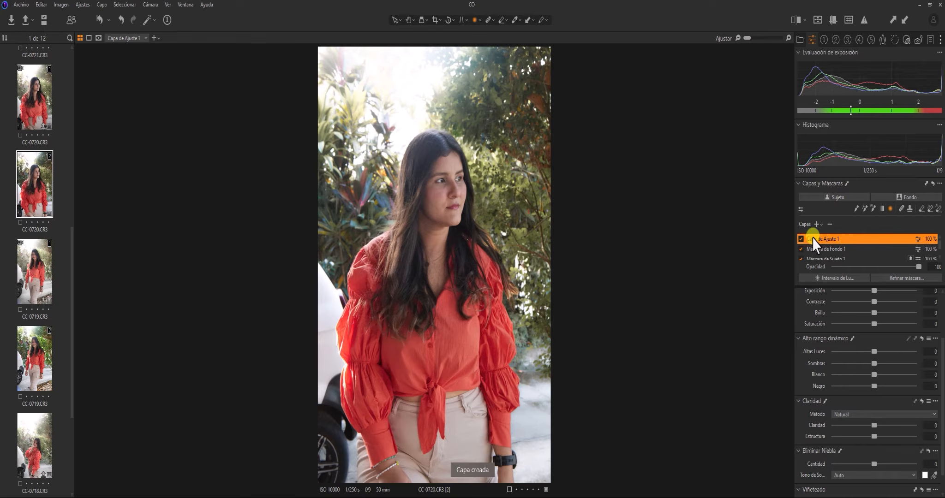
pyautogui.click(890, 209)
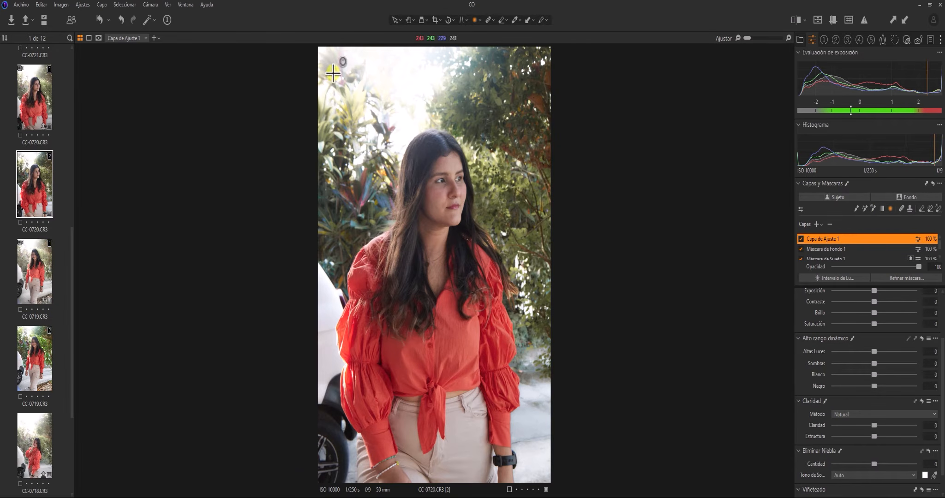
pyautogui.moveTo(358, 64); pyautogui.dragTo(492, 237)
# Reposition and shrink the radial gradient, show the mask, and invert it to cover the bright background
pyautogui.moveTo(355, 65); pyautogui.dragTo(393, 92)
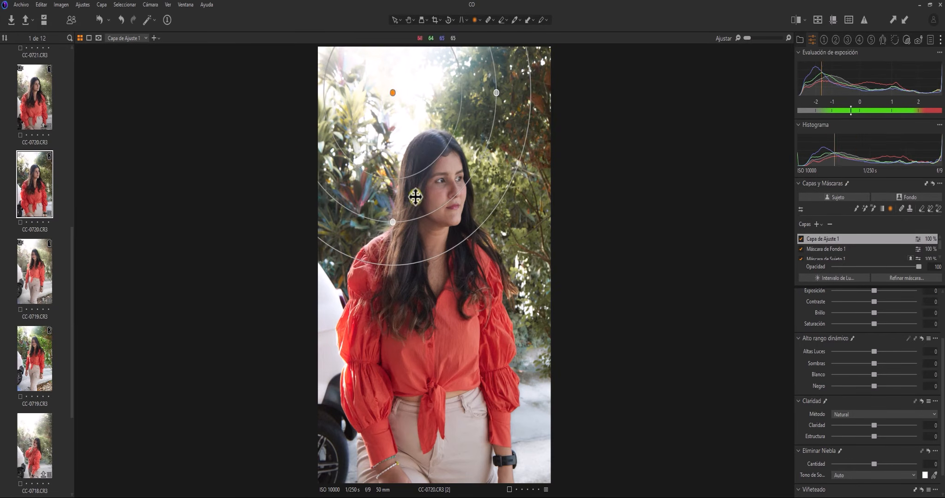
pyautogui.moveTo(392, 225); pyautogui.dragTo(392, 204)
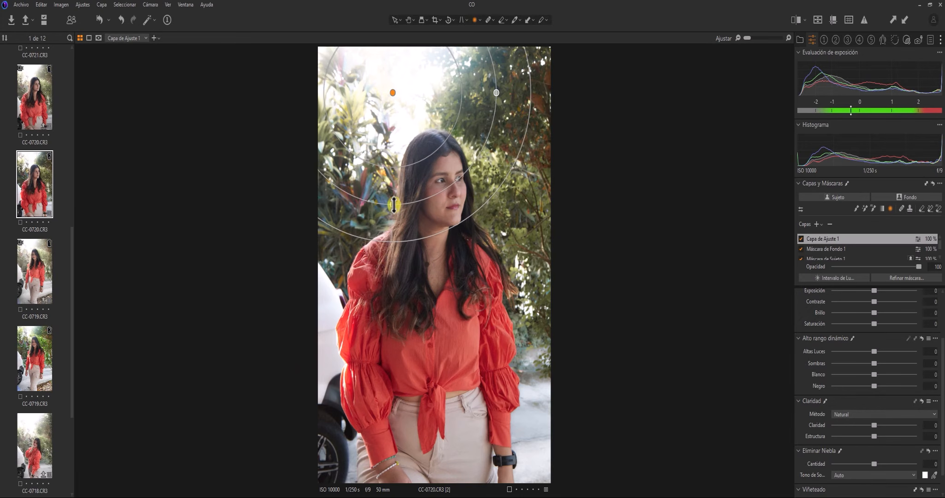
pyautogui.press('m')
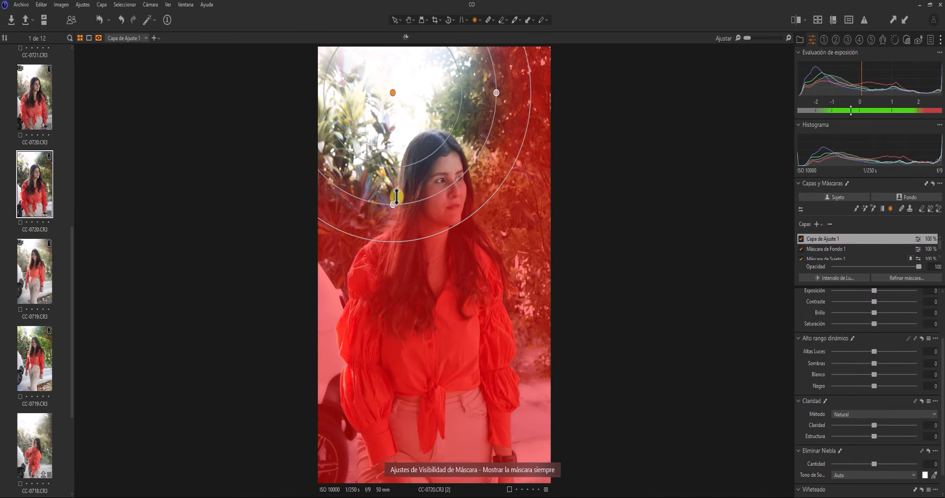
pyautogui.moveTo(393, 203); pyautogui.dragTo(393, 197)
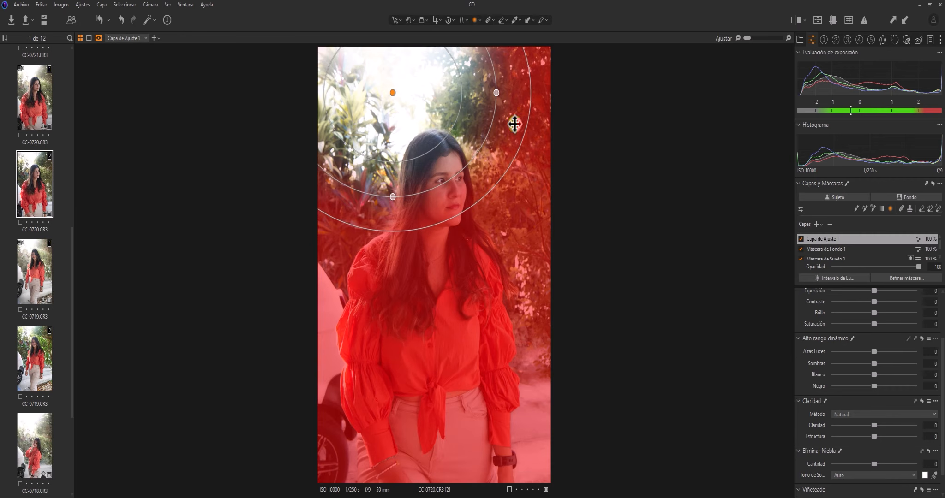
pyautogui.moveTo(501, 96); pyautogui.dragTo(484, 93)
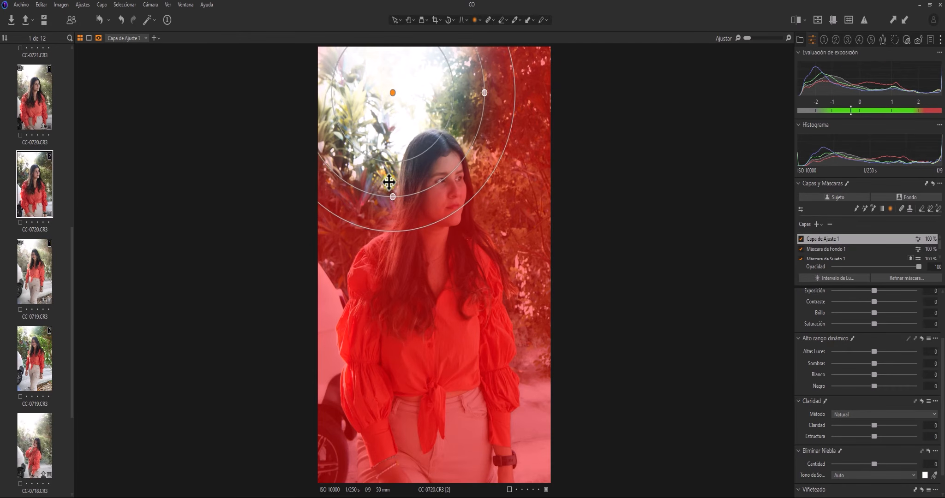
pyautogui.moveTo(391, 195); pyautogui.dragTo(392, 188)
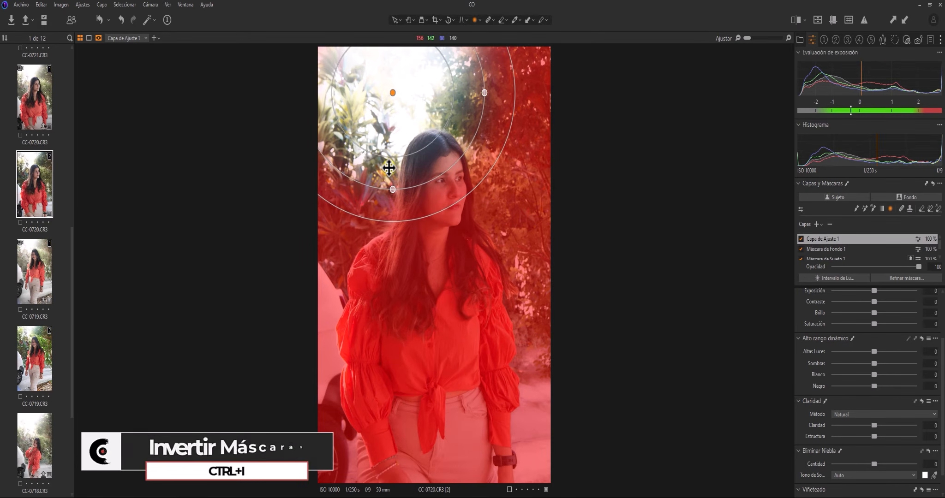
pyautogui.hotkey('ctrl', 'i')
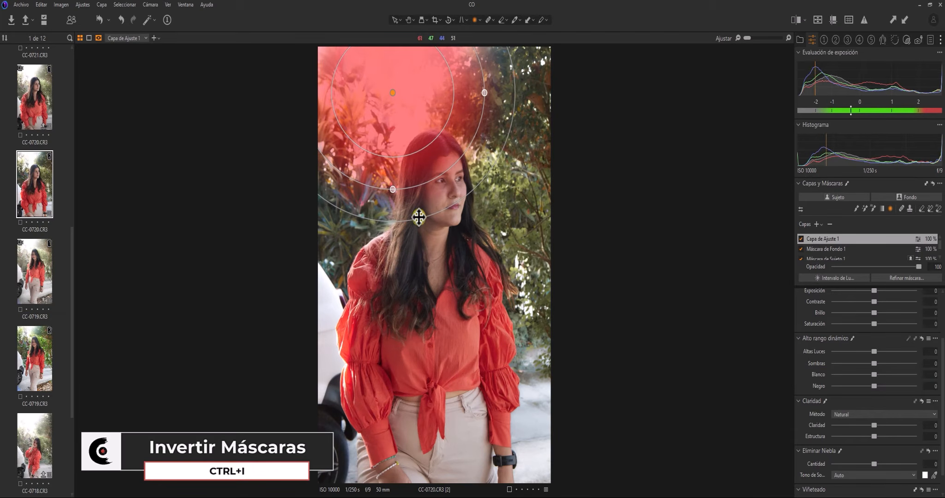
pyautogui.rightClick(393, 197)
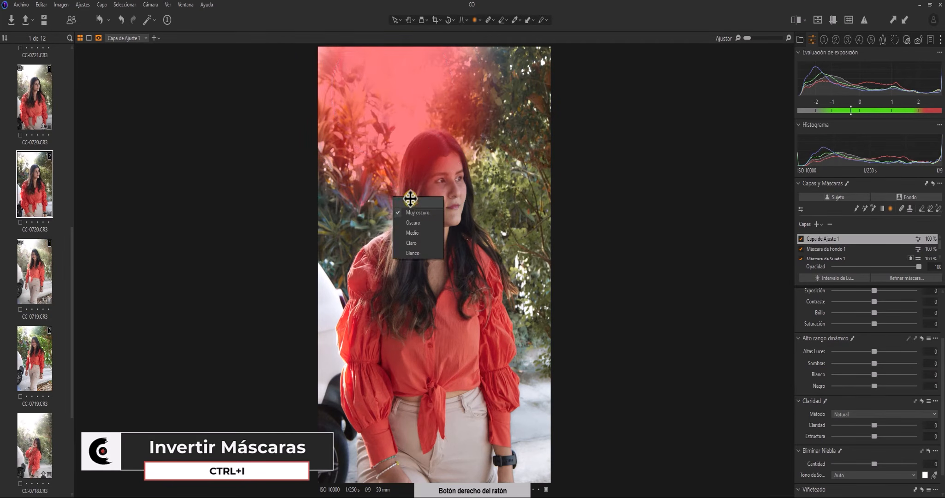
pyautogui.click(825, 239)
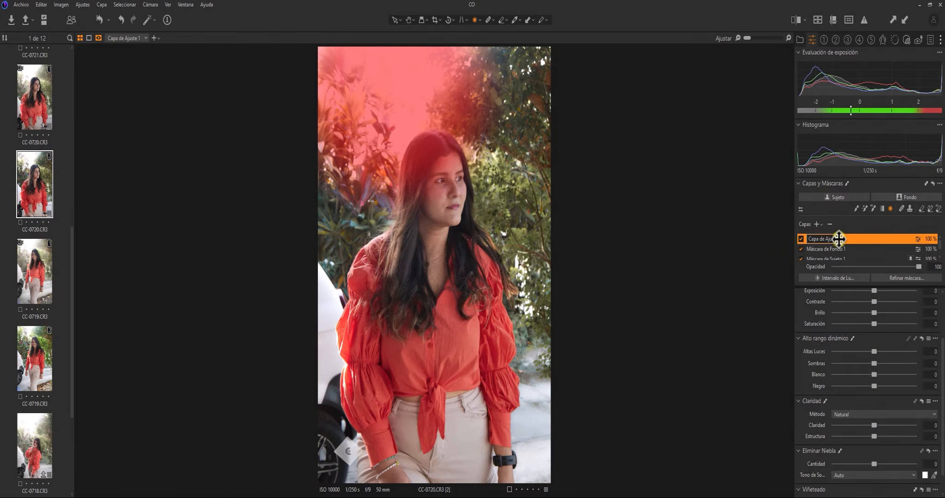
# Rename the new adjustment layer to LUZ
pyautogui.doubleClick(805, 239)
pyautogui.write('LUZ')
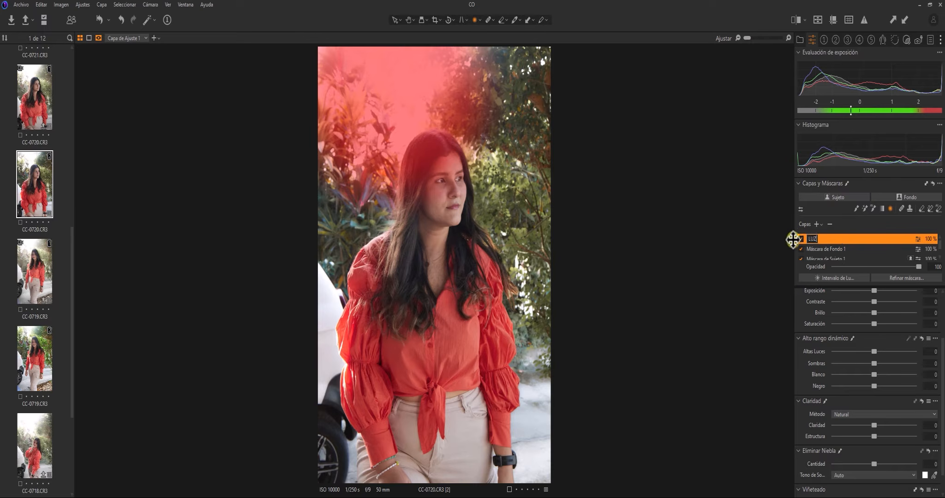
pyautogui.press('Return')
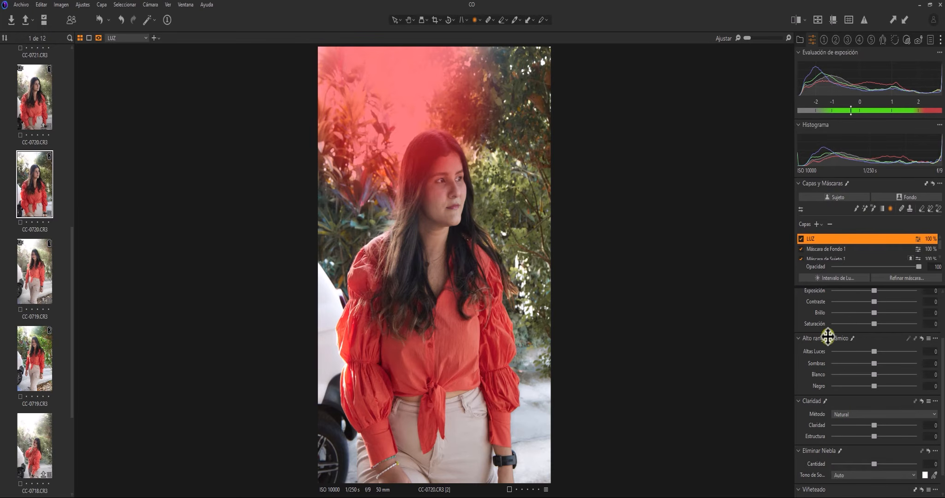
# Give LUZ highlights 72, clarity -96, structure -94 and exposure 0.26
pyautogui.moveTo(874, 352); pyautogui.dragTo(889, 374)
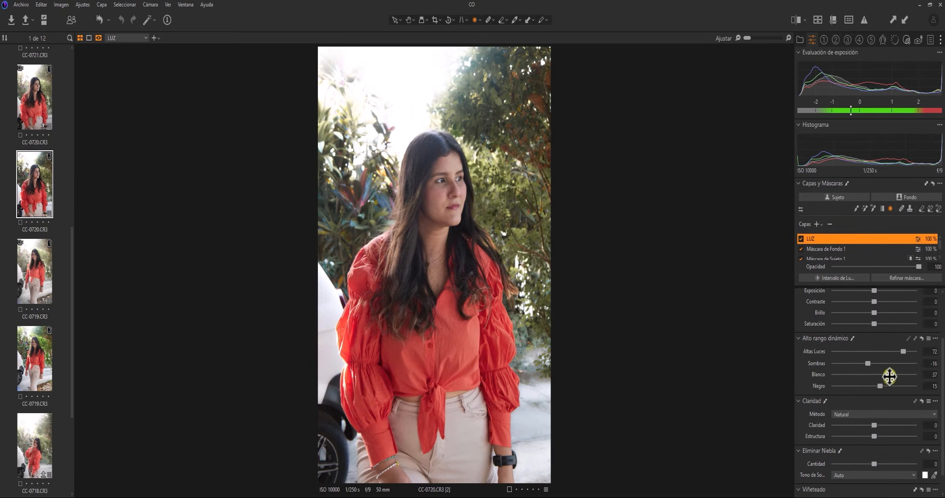
pyautogui.moveTo(874, 425); pyautogui.dragTo(848, 436)
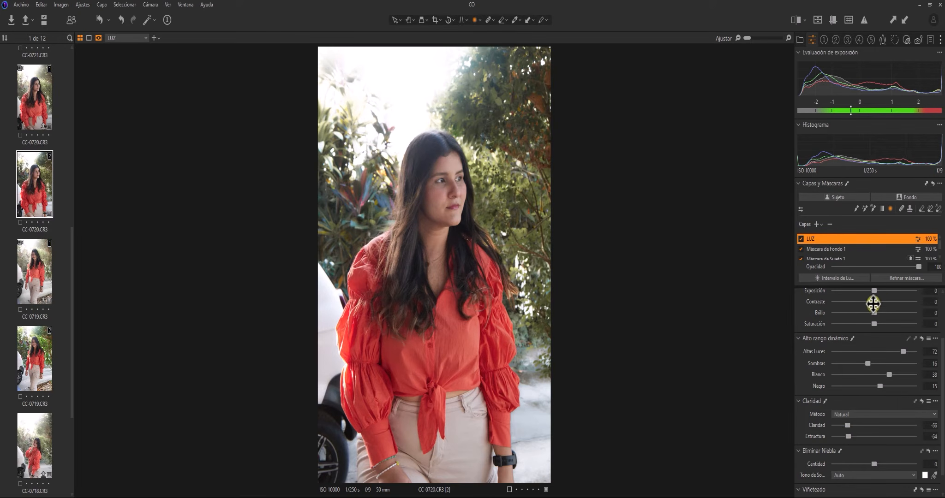
pyautogui.press('m')
pyautogui.moveTo(873, 290); pyautogui.dragTo(879, 313)
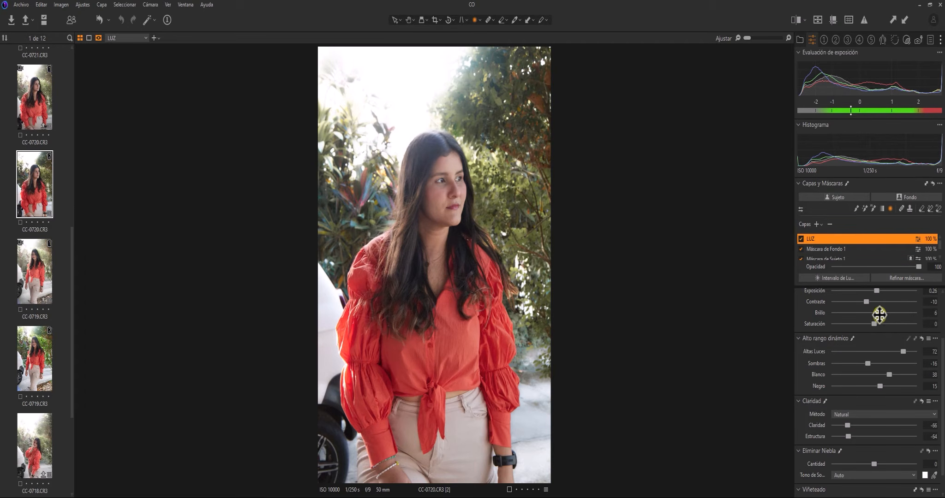
# Warm the LUZ layer's white balance to 5705 K with a tint of 3.3
pyautogui.scroll(3, 941, 356)
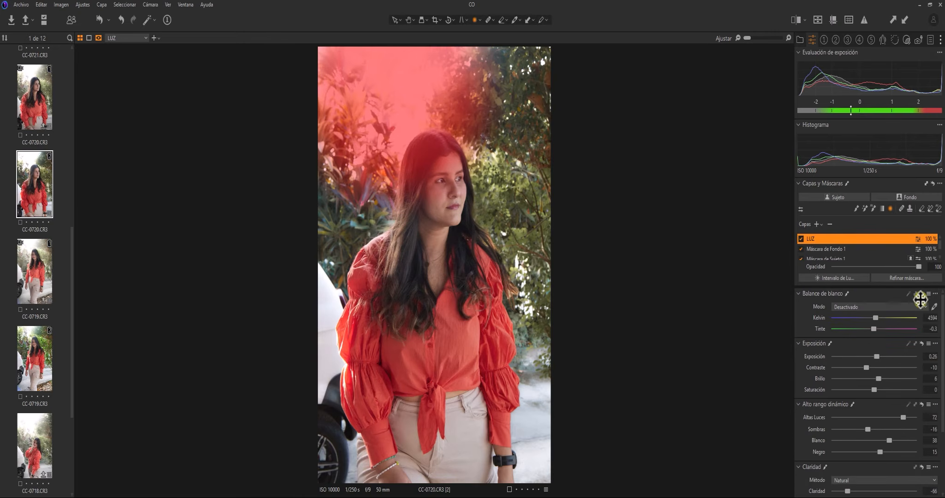
pyautogui.moveTo(877, 318); pyautogui.dragTo(887, 318)
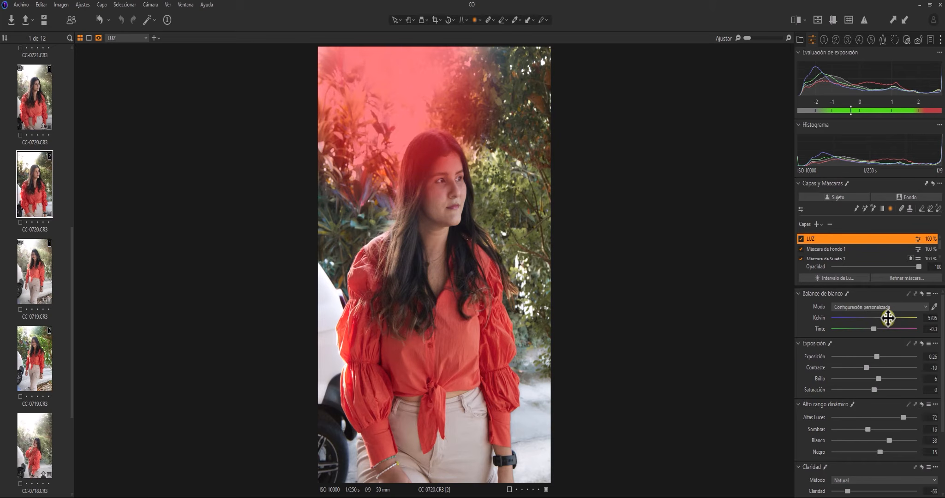
pyautogui.moveTo(887, 318); pyautogui.dragTo(876, 329)
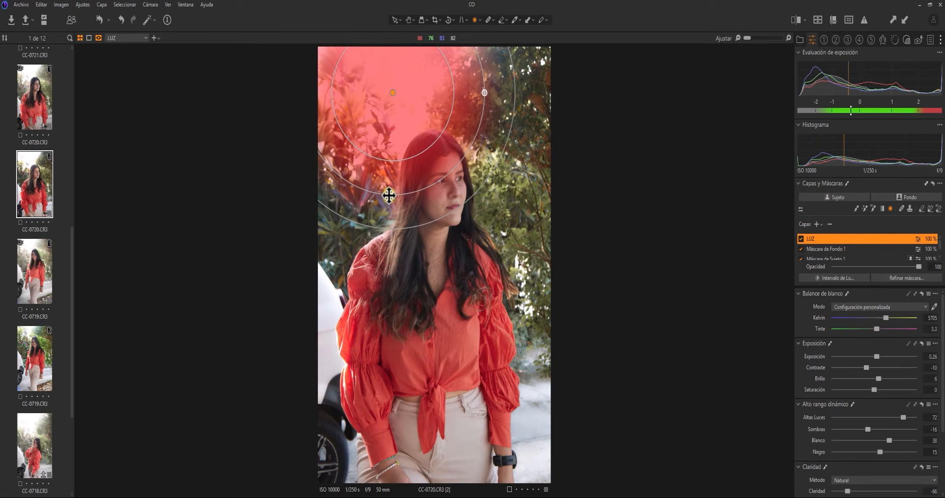
# Stretch the LUZ gradient into a wide, flat ellipse across the top, then hide the mask overlay
pyautogui.moveTo(393, 195); pyautogui.dragTo(393, 158)
pyautogui.moveTo(441, 174); pyautogui.dragTo(456, 205)
pyautogui.moveTo(398, 170); pyautogui.dragTo(393, 157)
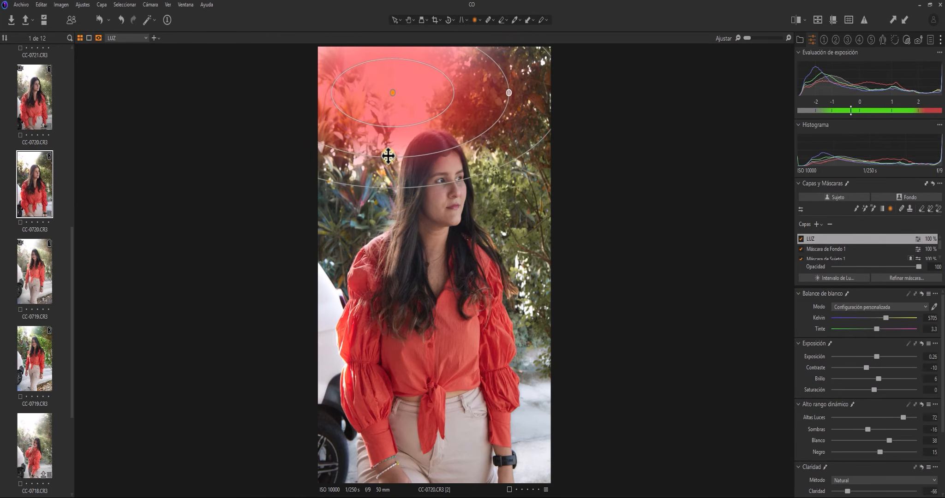
pyautogui.moveTo(430, 183); pyautogui.dragTo(440, 201)
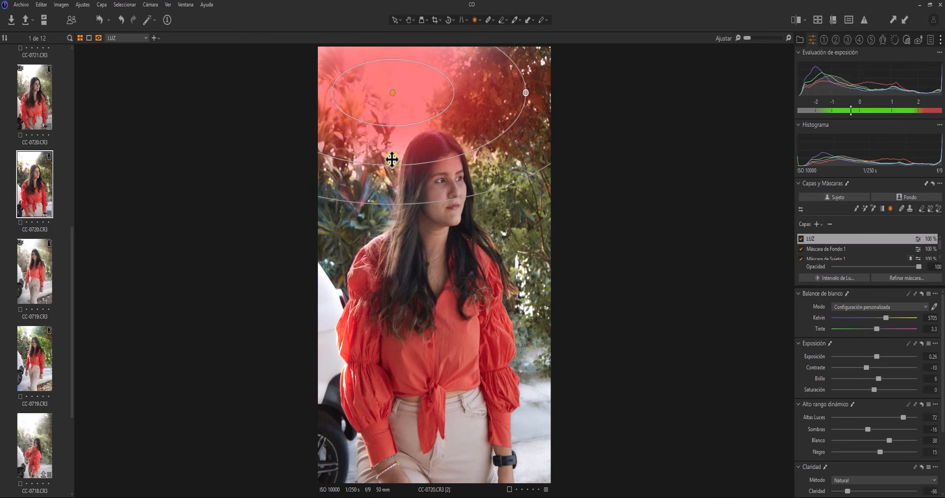
pyautogui.moveTo(391, 166); pyautogui.dragTo(389, 151)
pyautogui.moveTo(416, 184); pyautogui.dragTo(359, 199)
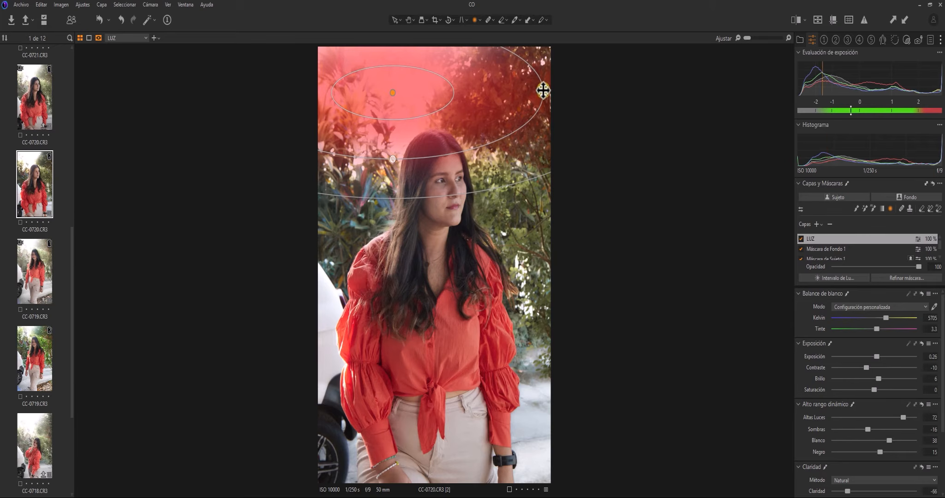
pyautogui.moveTo(543, 90); pyautogui.dragTo(531, 86)
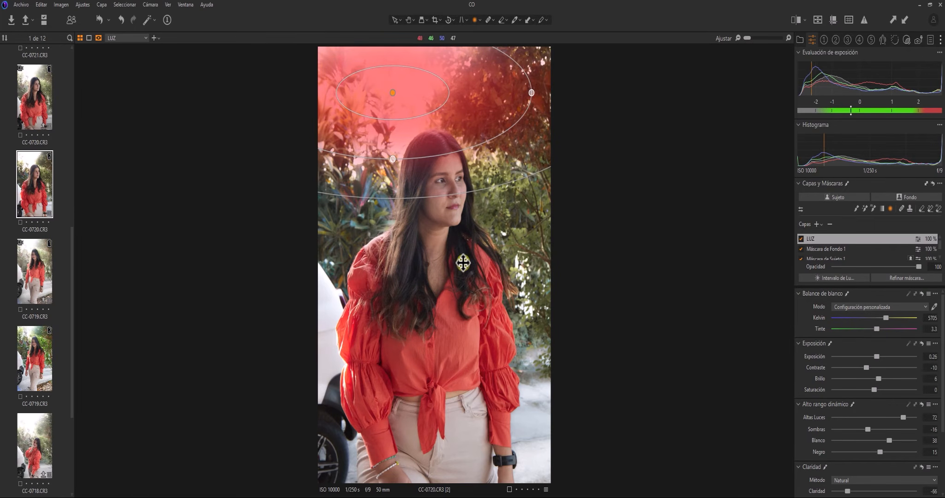
pyautogui.press('m')
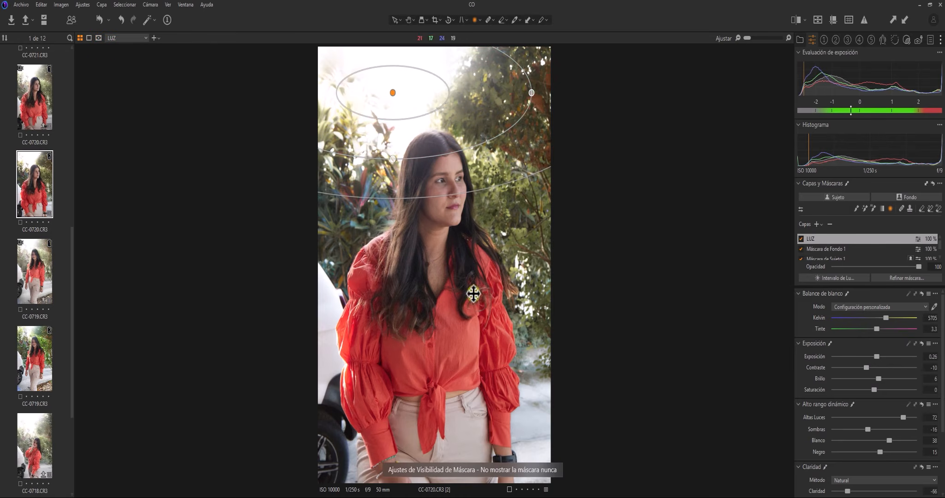
pyautogui.click(801, 238)
pyautogui.click(800, 238)
pyautogui.click(800, 238)
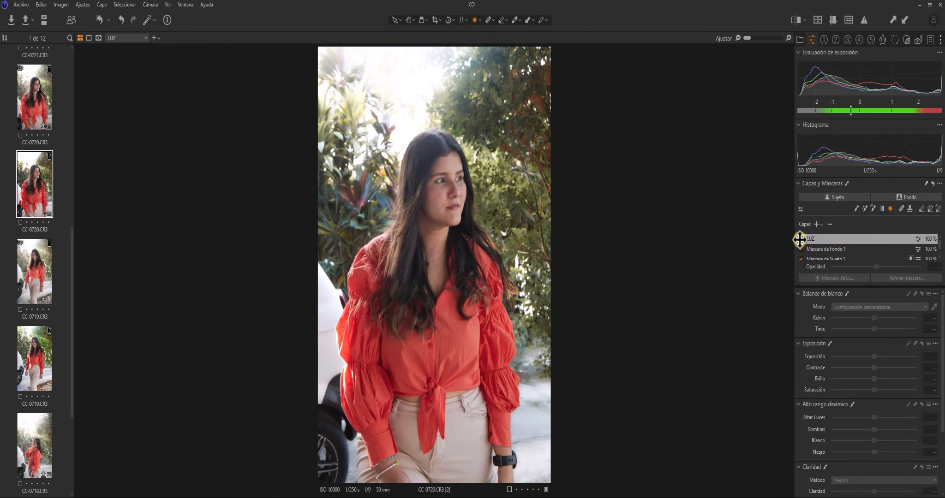
pyautogui.click(799, 239)
pyautogui.click(798, 239)
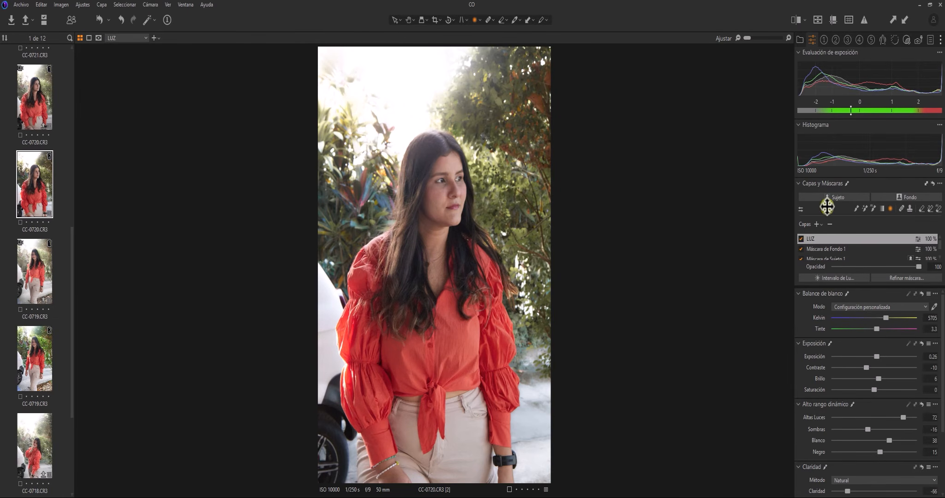
pyautogui.click(800, 239)
pyautogui.click(801, 239)
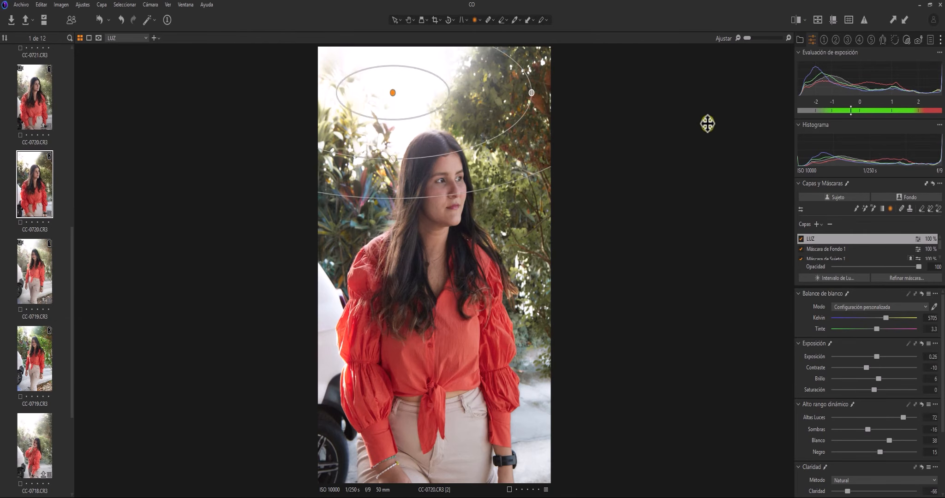
# Add a new empty adjustment layer, set the brush size to 123, and paint a dab on the shirt
pyautogui.click(817, 224)
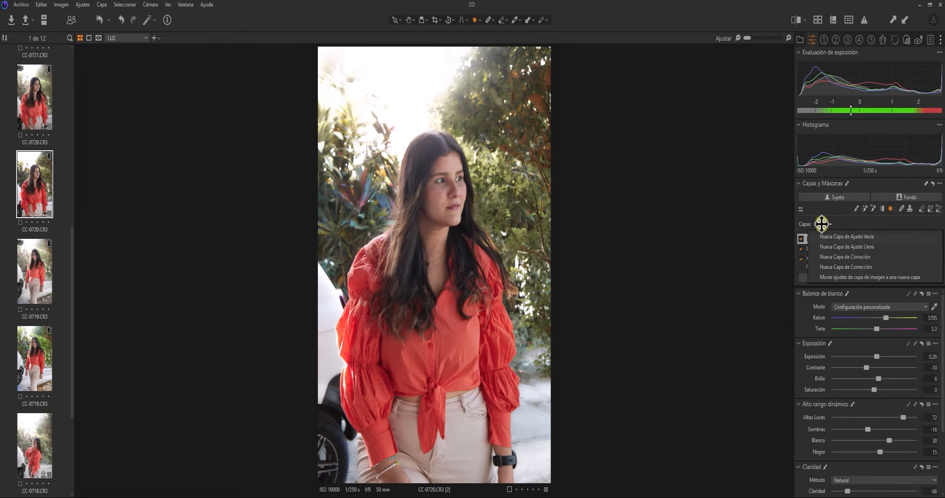
pyautogui.click(848, 246)
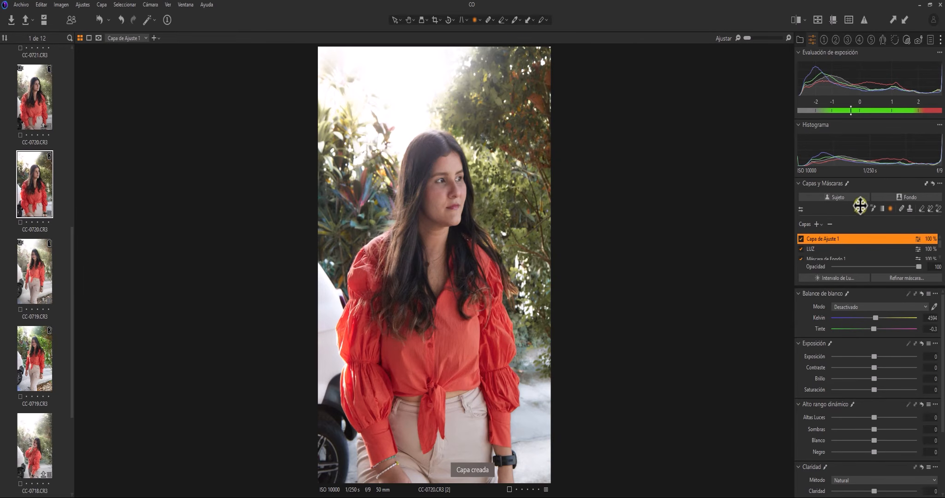
pyautogui.rightClick(499, 246)
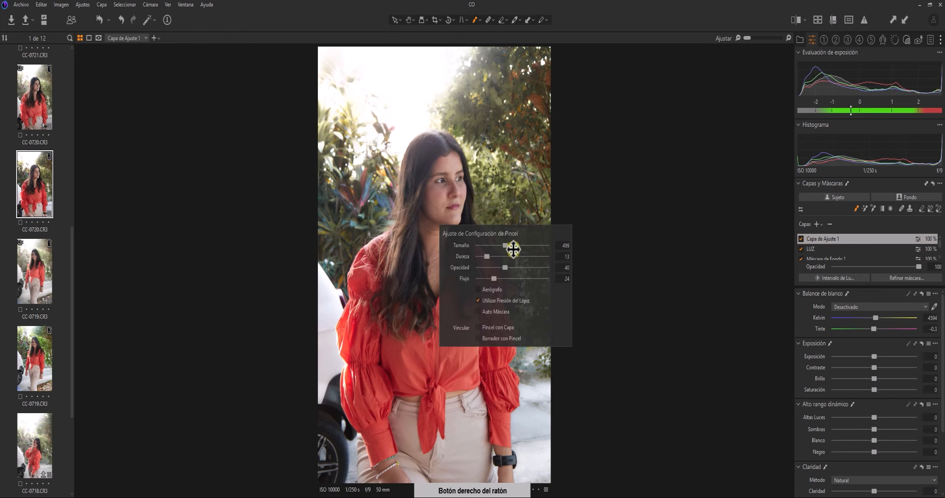
pyautogui.moveTo(501, 240); pyautogui.dragTo(491, 247)
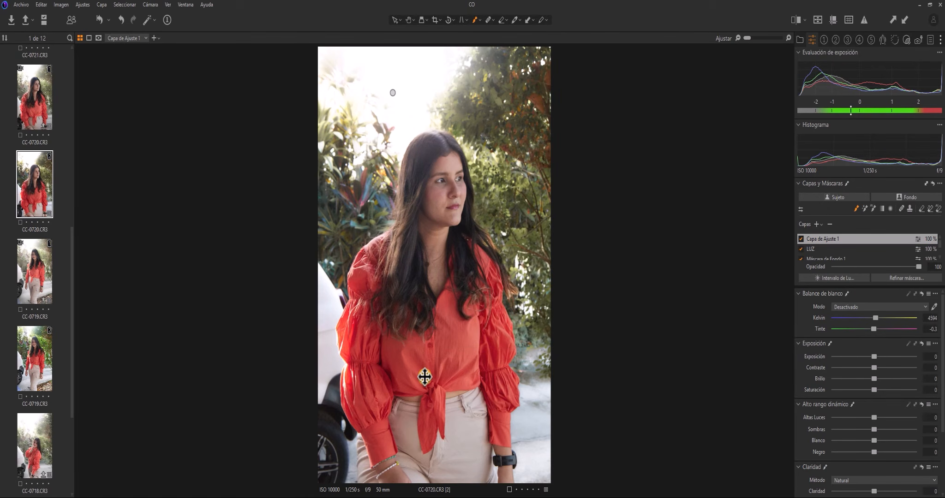
pyautogui.click(413, 354)
# Darken the new layer's shadows and blacks, raise contrast to 12, and lower brightness to -28
pyautogui.moveTo(876, 430); pyautogui.dragTo(857, 453)
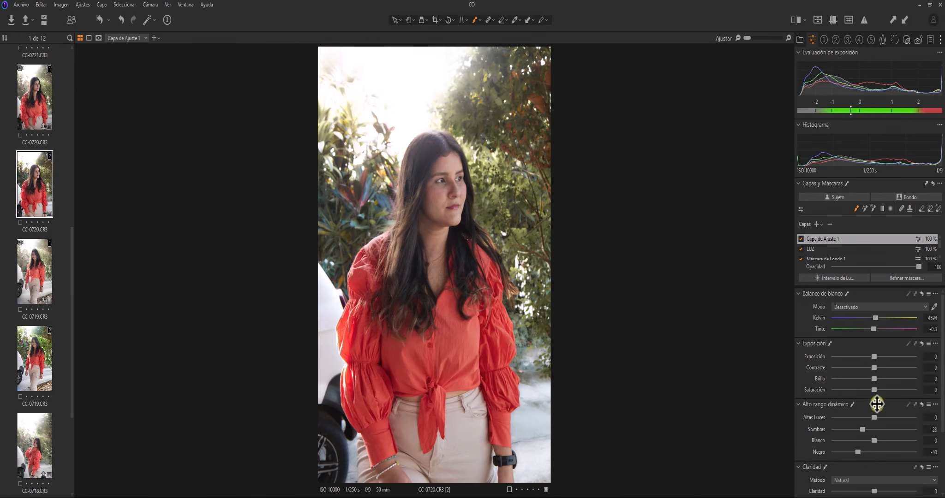
pyautogui.moveTo(877, 367); pyautogui.dragTo(885, 369)
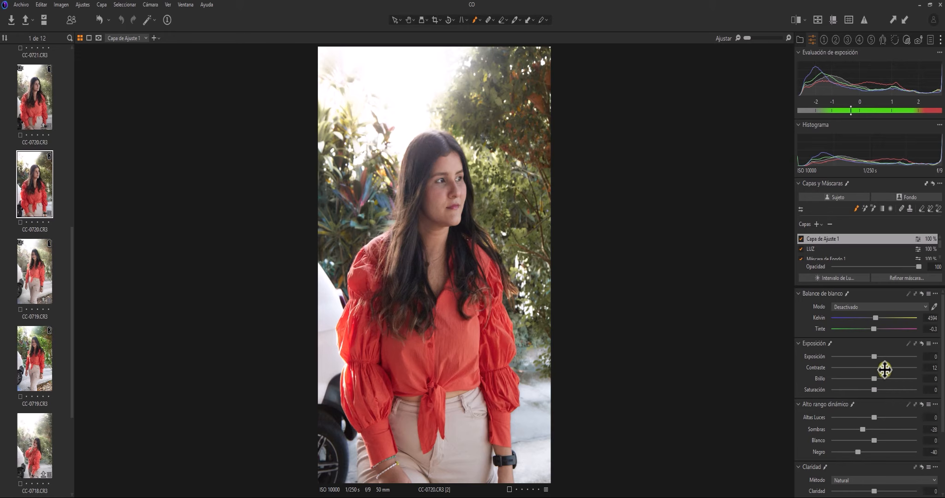
pyautogui.press('m')
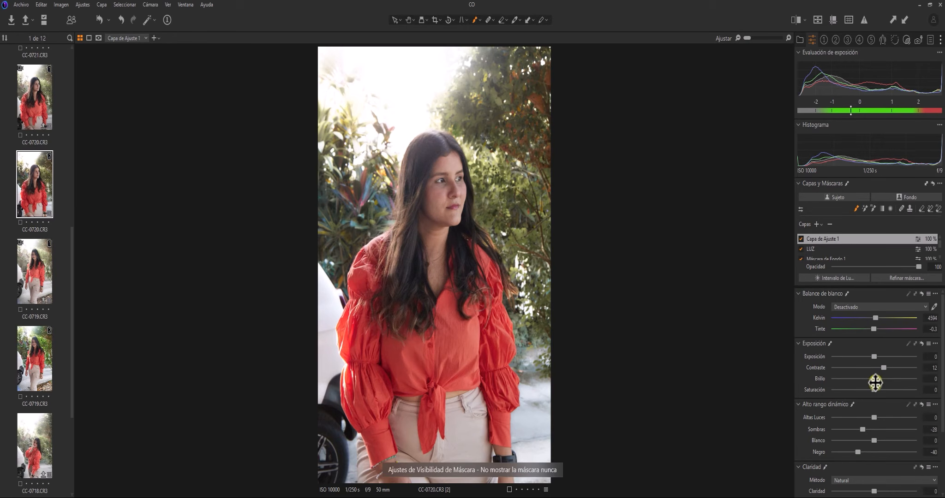
pyautogui.moveTo(874, 378); pyautogui.dragTo(852, 380)
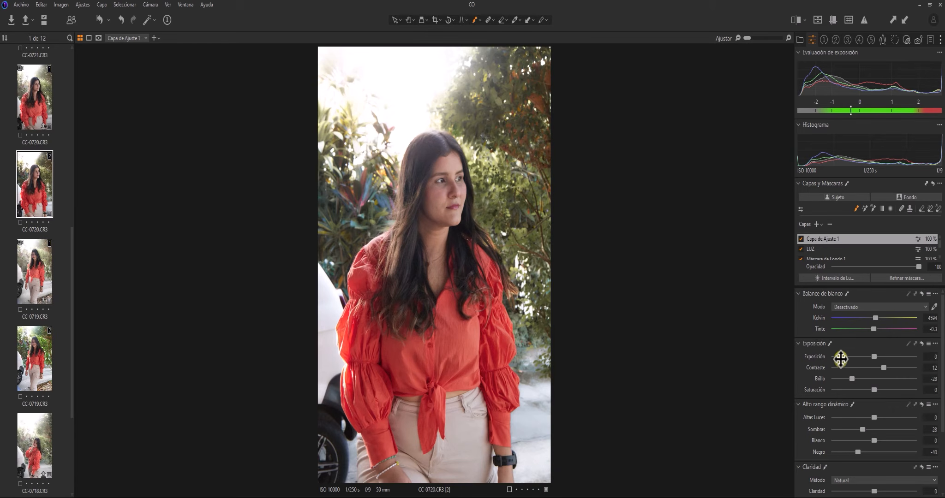
# Toggle Capa de Ajuste 1 off and on to compare, copy CC-0720's adjustments and open CC-0719.CR3
pyautogui.click(801, 239)
pyautogui.click(799, 238)
pyautogui.click(799, 239)
pyautogui.click(798, 239)
pyautogui.click(893, 19)
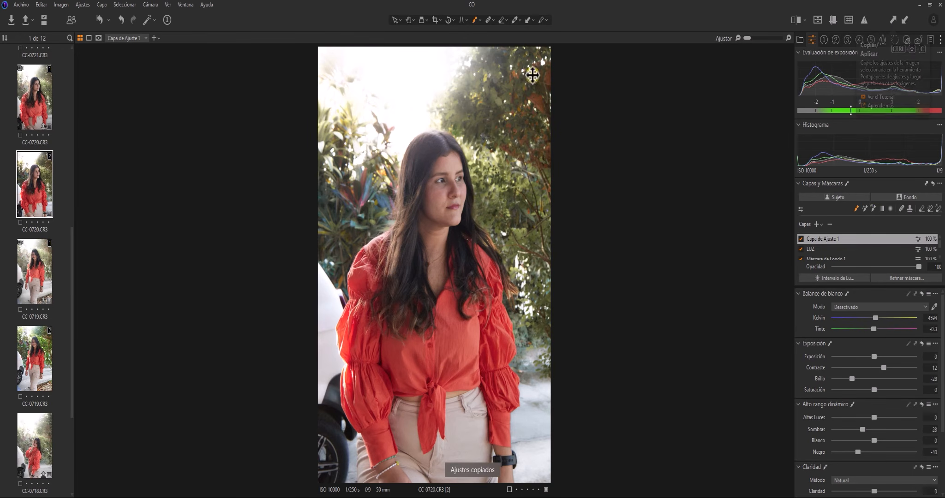
pyautogui.click(40, 351)
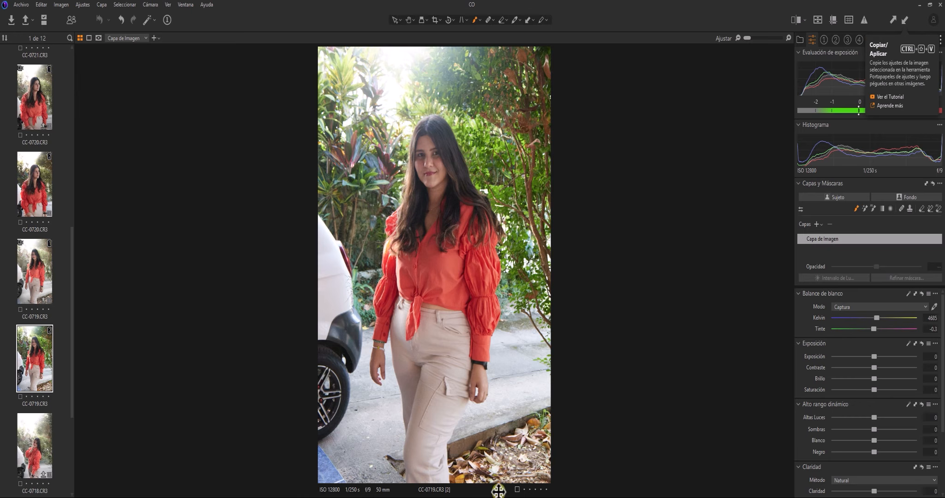
# Paste the copied adjustments onto CC-0719 and view the LUZ and Máscara de Fondo 1 masks
pyautogui.hotkey('ctrl', 'shift', 'v')
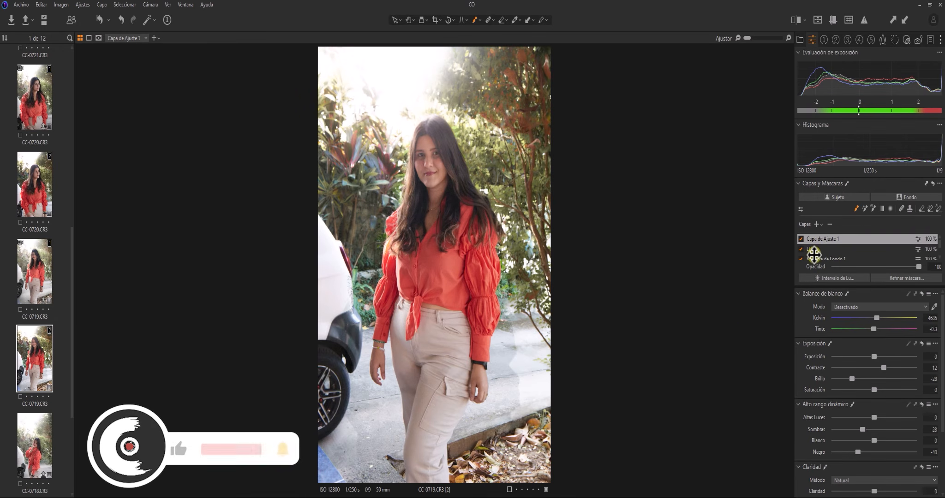
pyautogui.press('m')
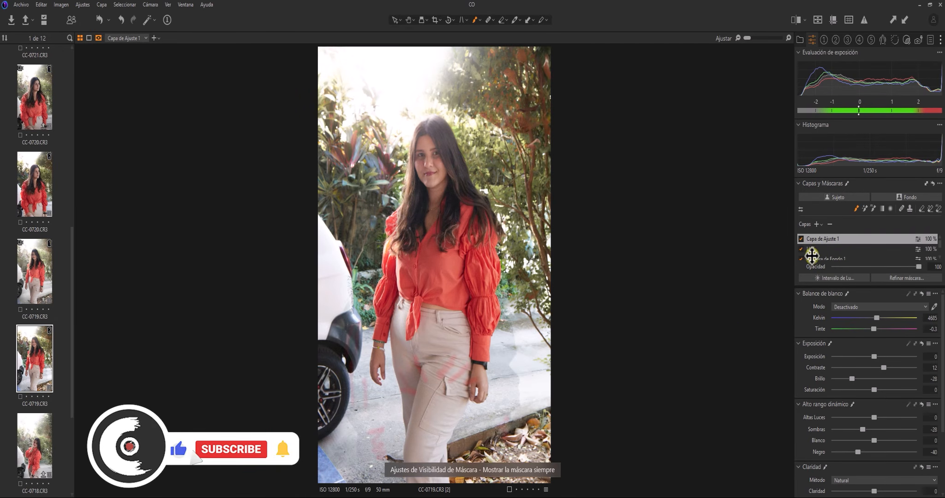
pyautogui.click(818, 249)
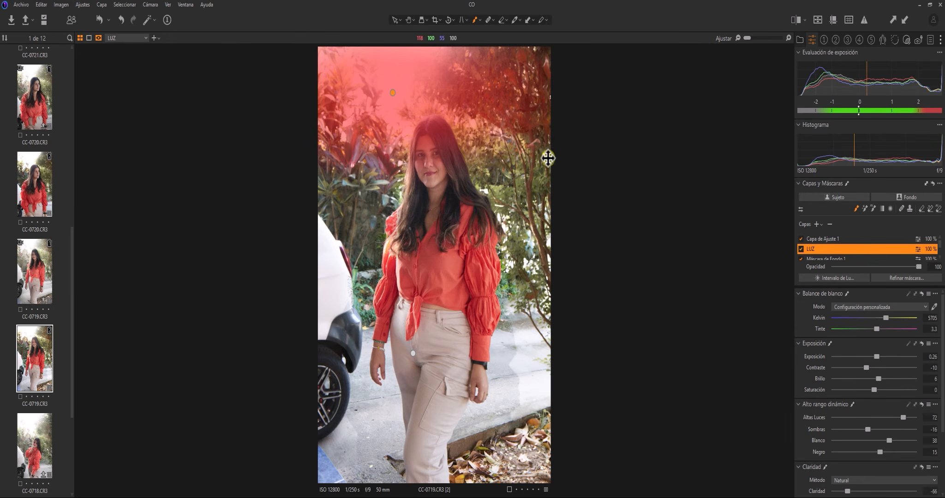
pyautogui.click(830, 258)
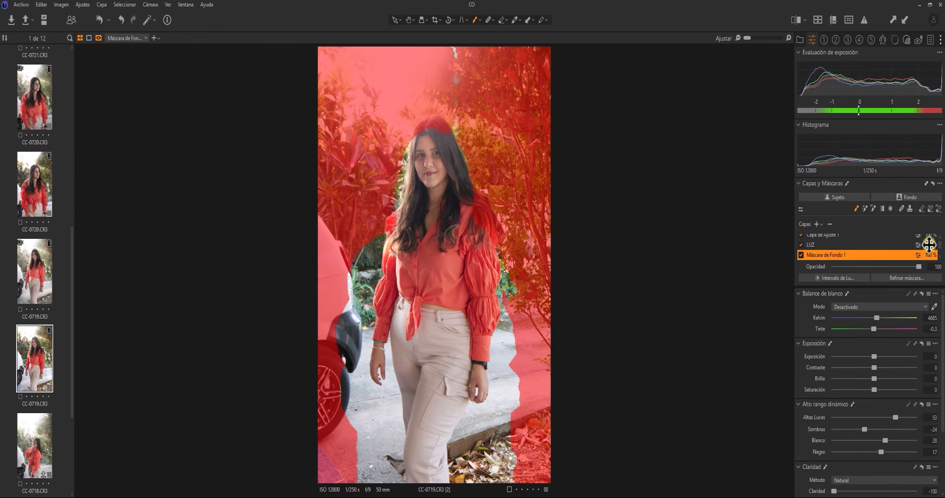
# Inspect the Máscara de Sujeto 1 and Máscara de Fondo 1 masks, then reselect Capa de Ajuste 1
pyautogui.scroll(-2, 929, 247)
pyautogui.click(828, 245)
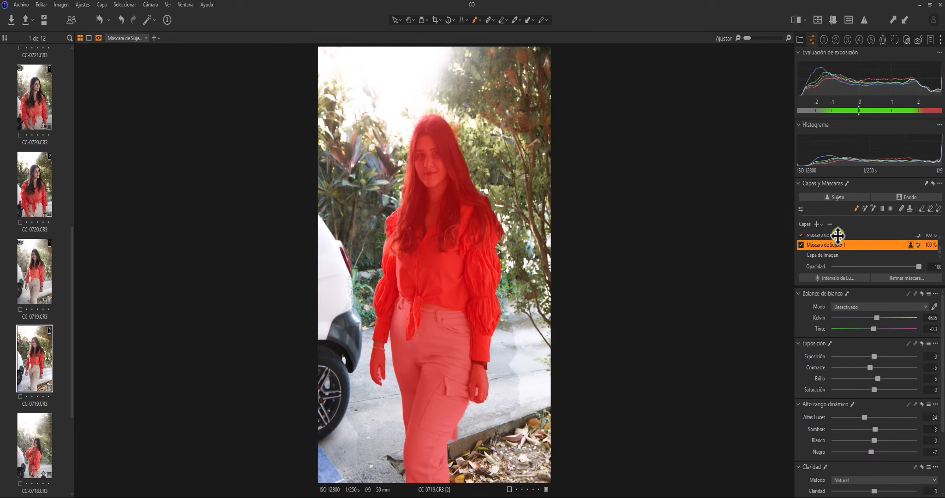
pyautogui.click(829, 235)
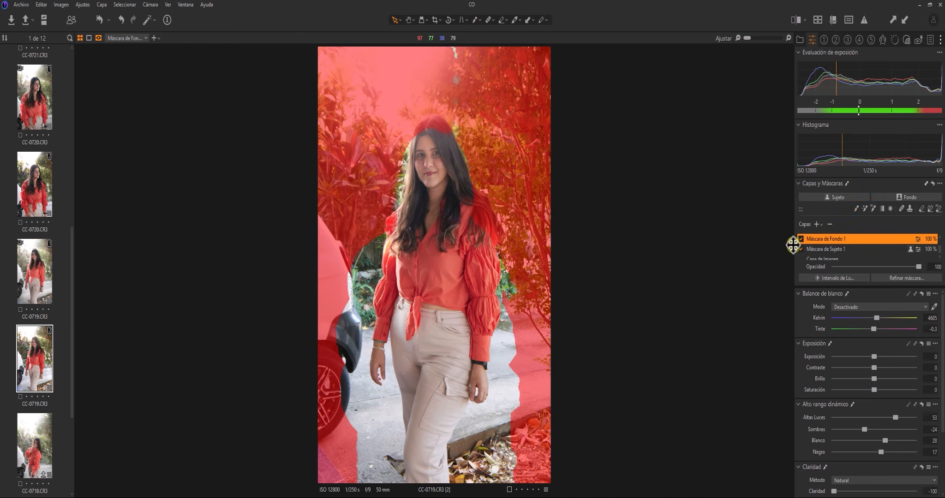
pyautogui.click(929, 258)
pyautogui.scroll(2, 936, 252)
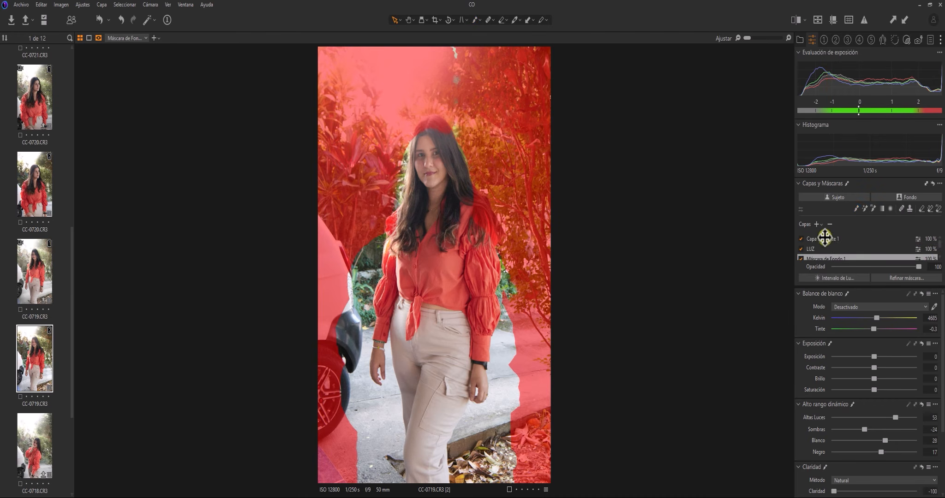
pyautogui.click(825, 238)
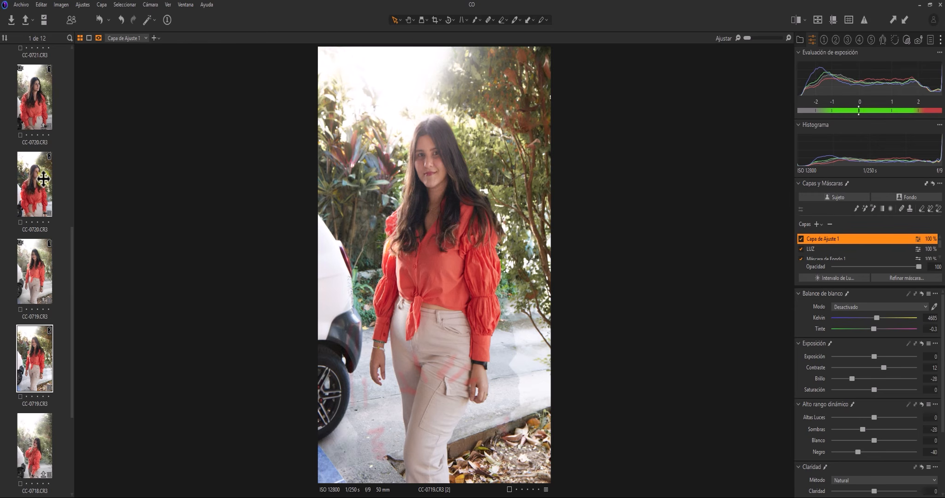
# Compare against CC-0720, then reset CC-0719.CR3 to only its base Capa de Imagen
pyautogui.click(43, 179)
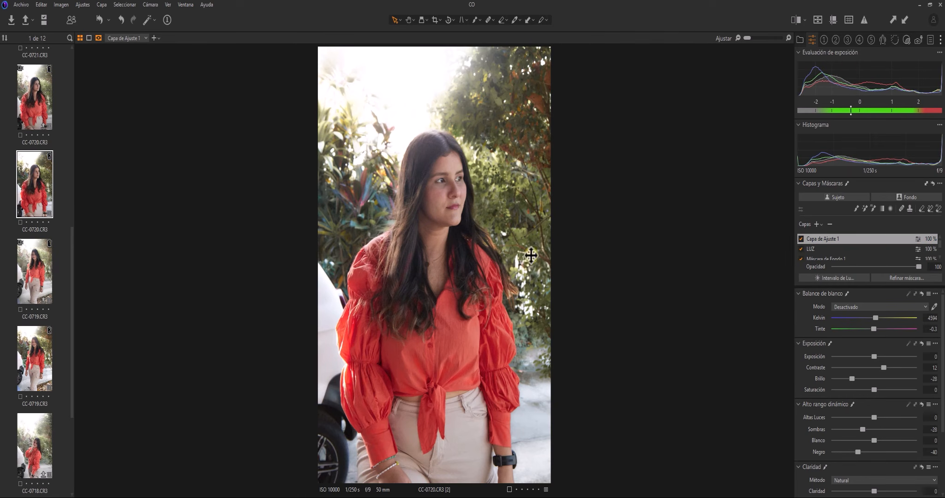
pyautogui.click(43, 352)
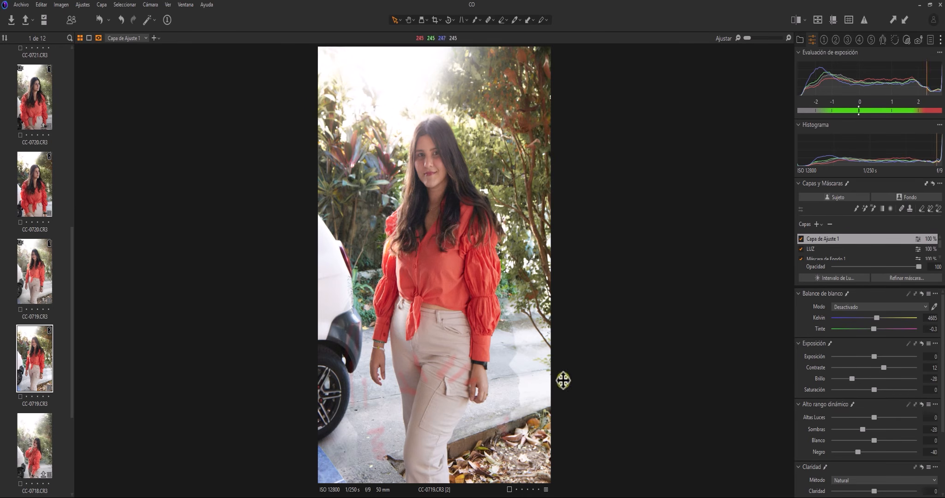
pyautogui.click(830, 258)
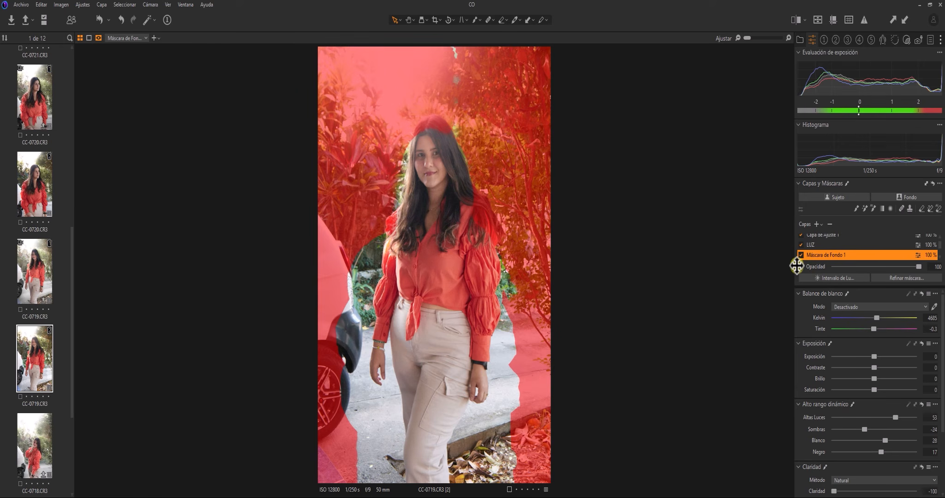
pyautogui.click(100, 20)
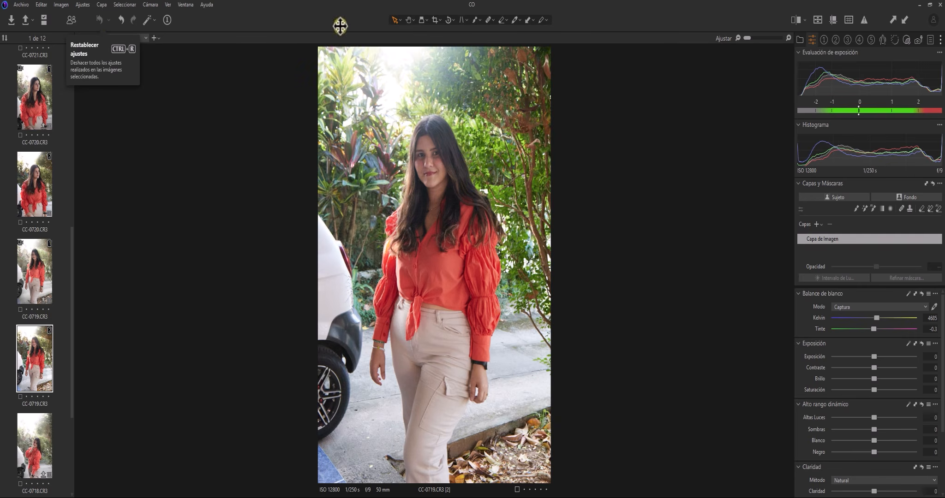
# Reapply the copied adjustments to CC-0719 and inspect the LUZ, background and subject masks
pyautogui.click(903, 19)
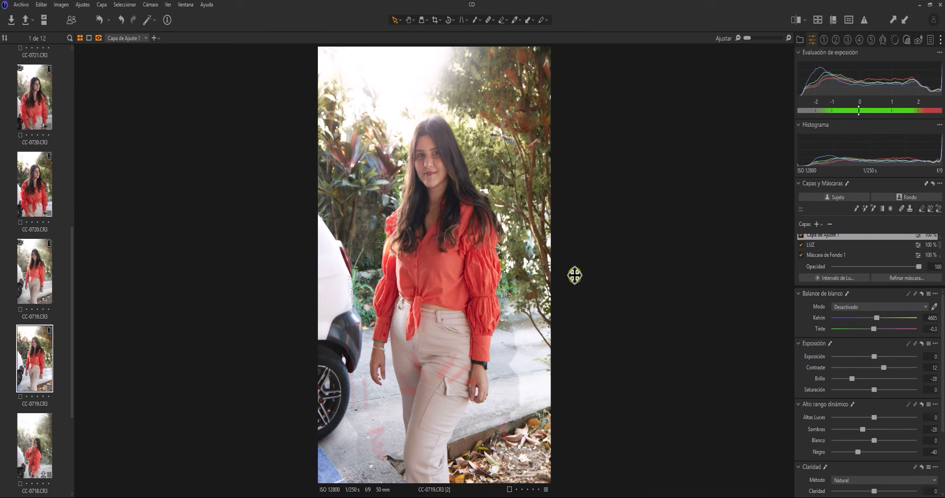
pyautogui.click(814, 245)
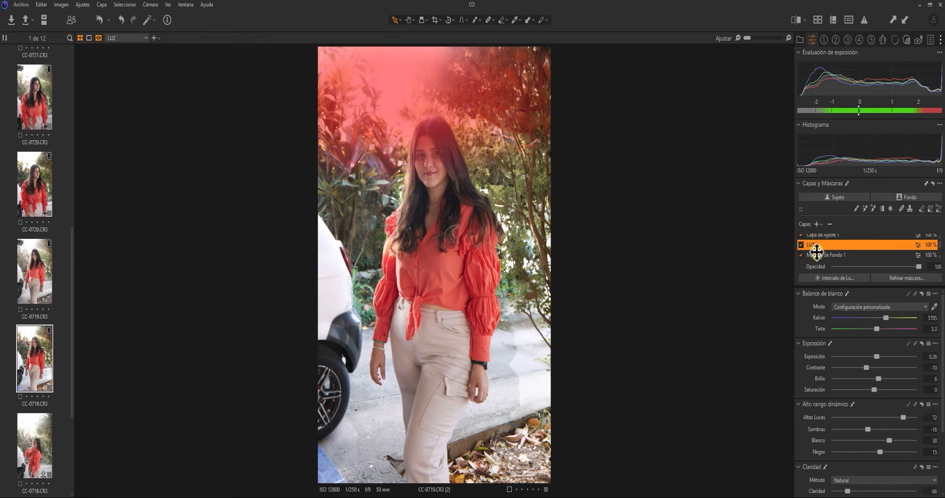
pyautogui.click(816, 255)
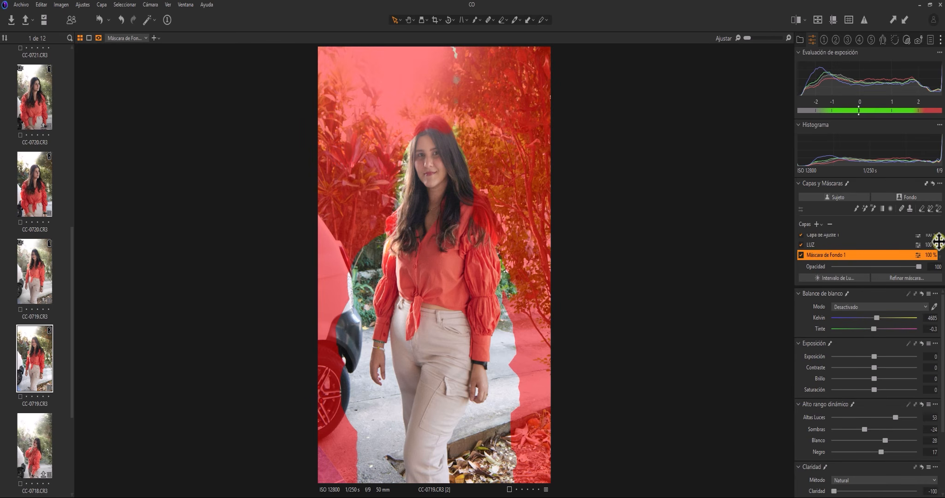
pyautogui.scroll(-2, 938, 240)
pyautogui.click(830, 244)
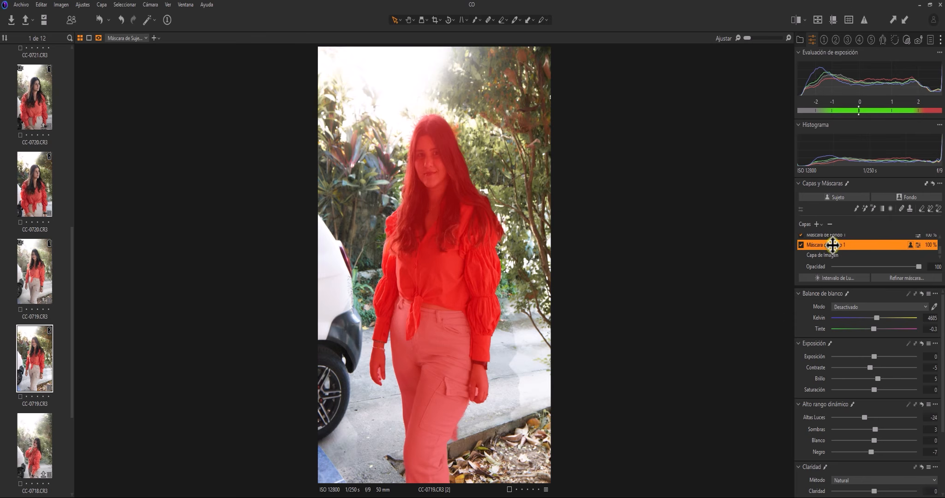
pyautogui.scroll(2, 938, 249)
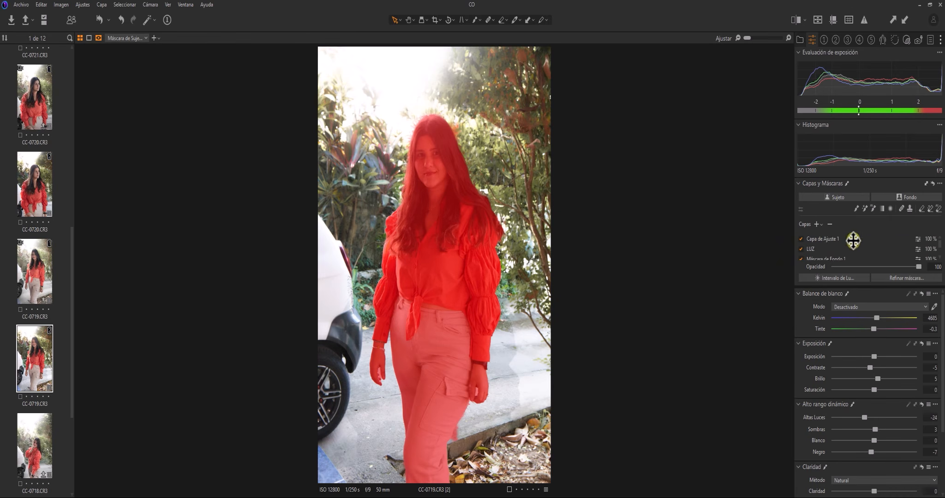
pyautogui.click(819, 239)
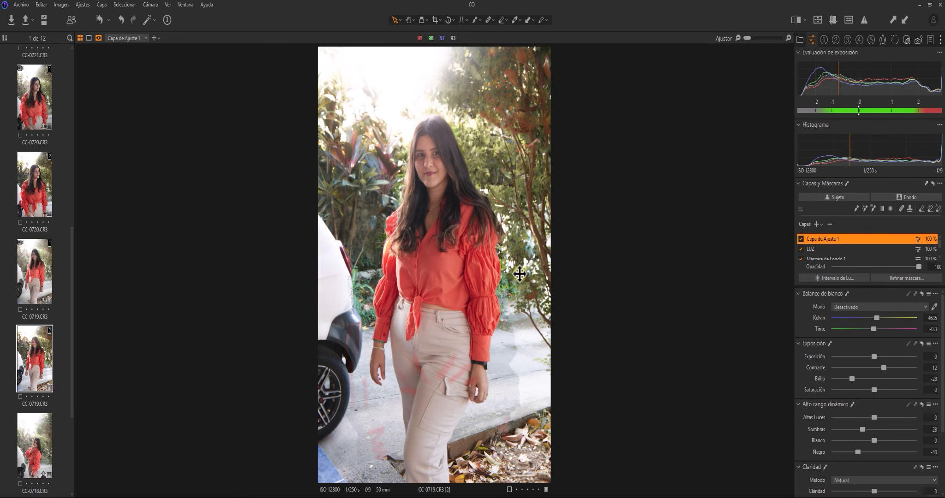
# Delete the Capa de Ajuste 1 and Máscara de Fondo 1 layers
pyautogui.click(830, 223)
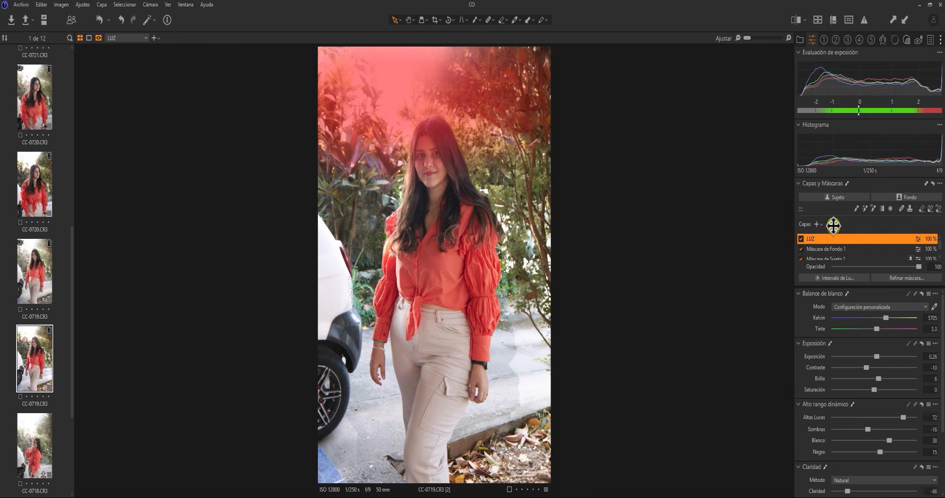
pyautogui.click(818, 249)
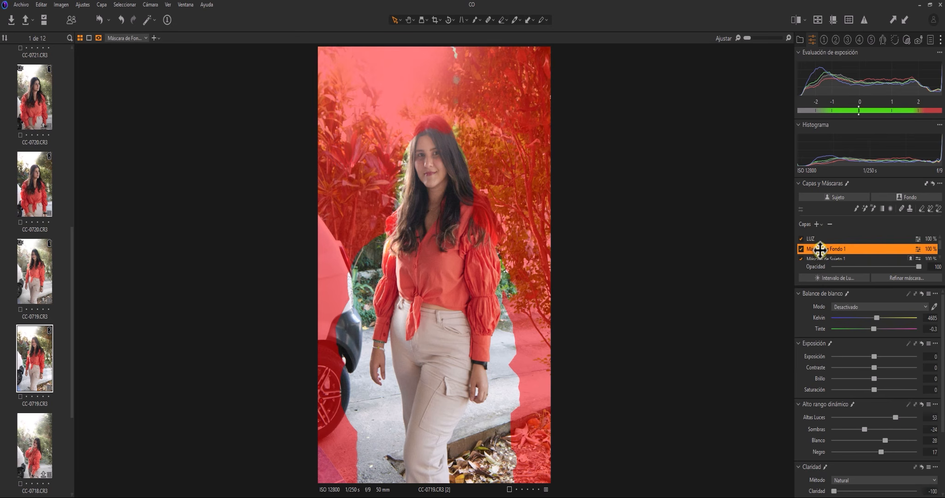
pyautogui.click(829, 224)
pyautogui.click(822, 248)
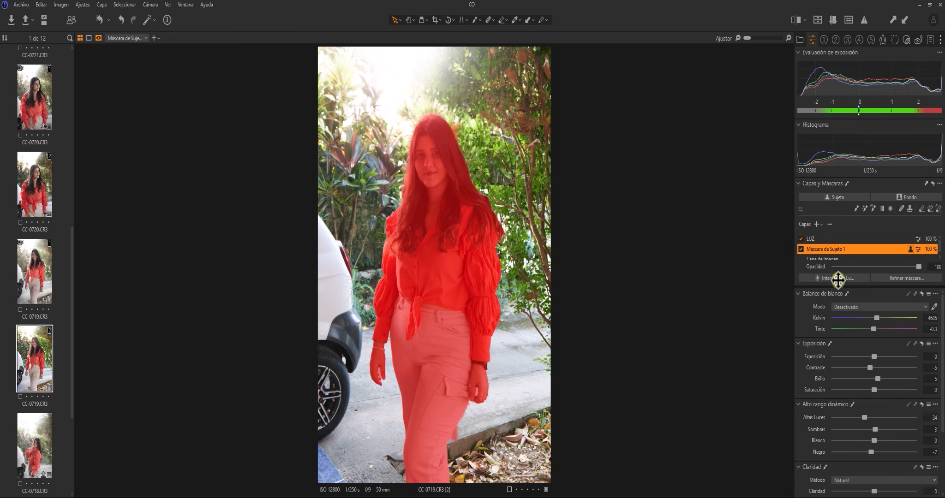
# Check the remaining layers and select LUZ to view its settings
pyautogui.click(824, 260)
pyautogui.click(826, 247)
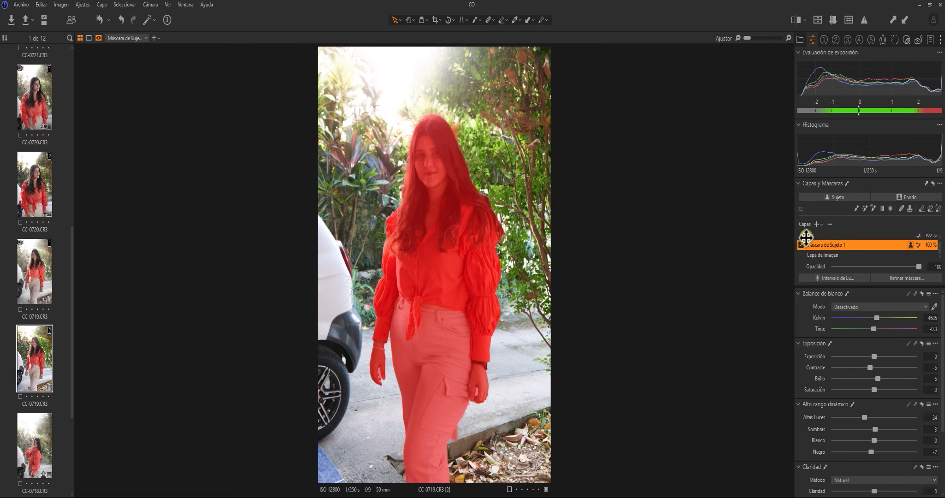
pyautogui.click(811, 235)
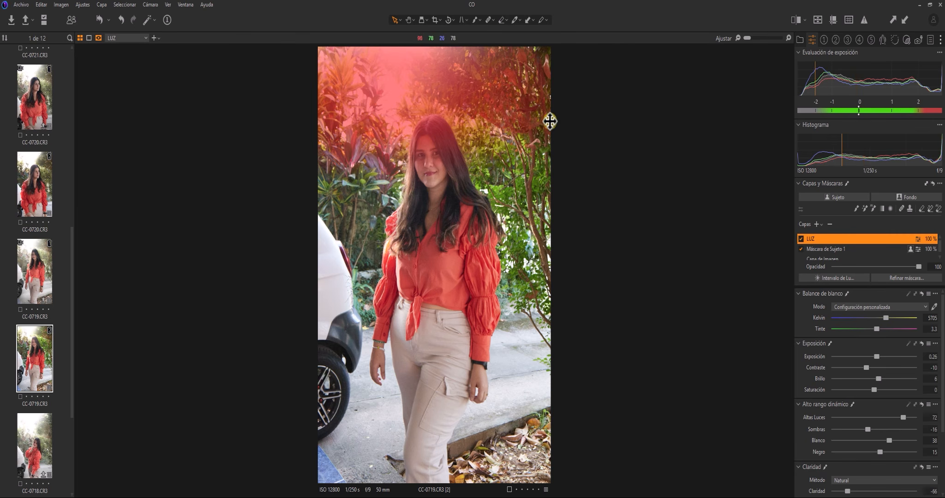
pyautogui.click(37, 180)
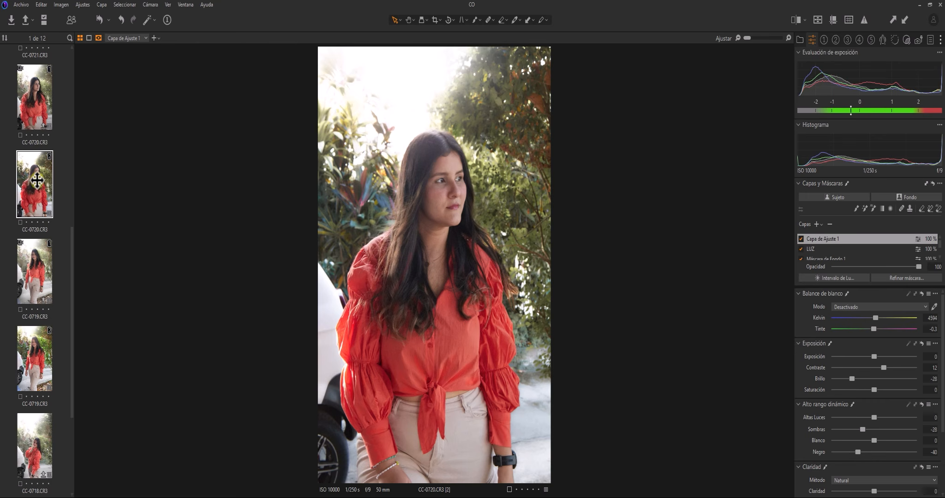
pyautogui.click(814, 249)
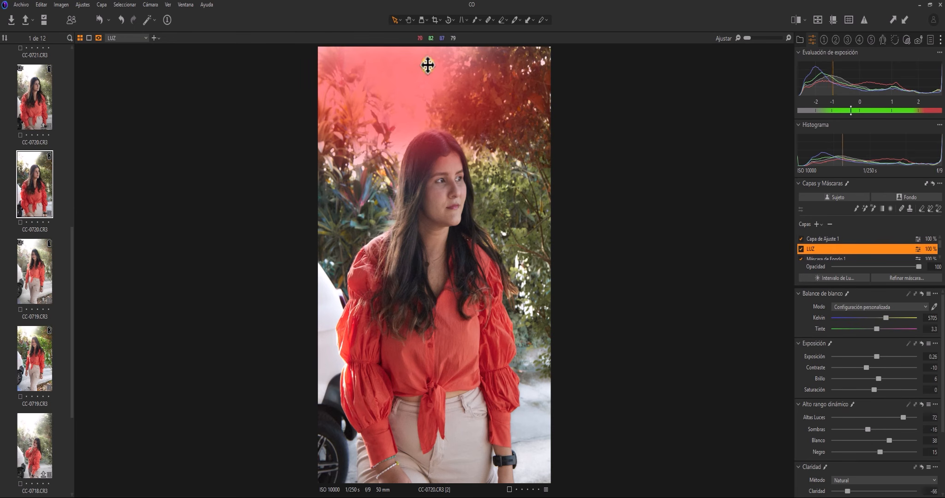
pyautogui.click(24, 286)
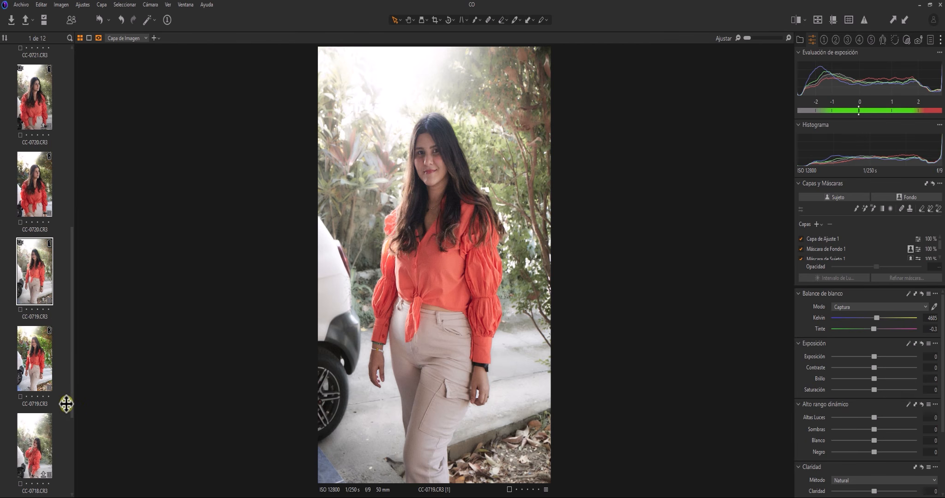
pyautogui.click(40, 363)
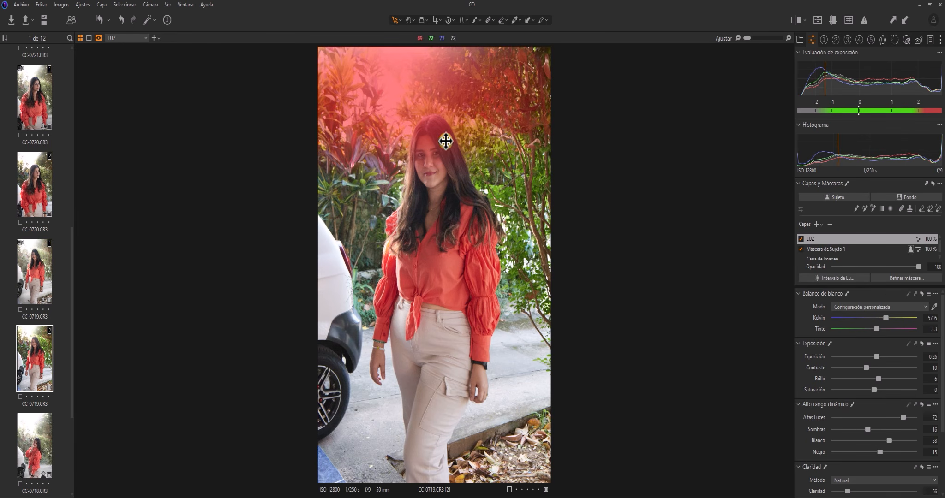
pyautogui.press('m')
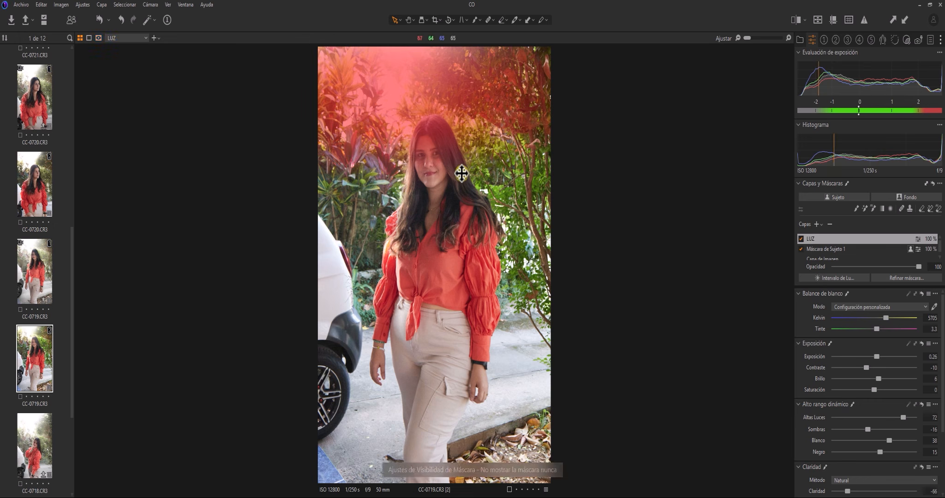
pyautogui.press('m')
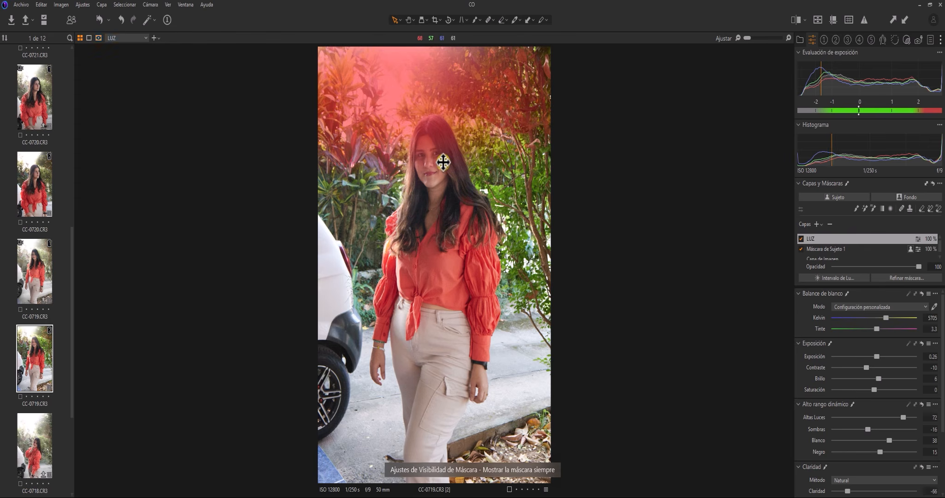
pyautogui.press('m')
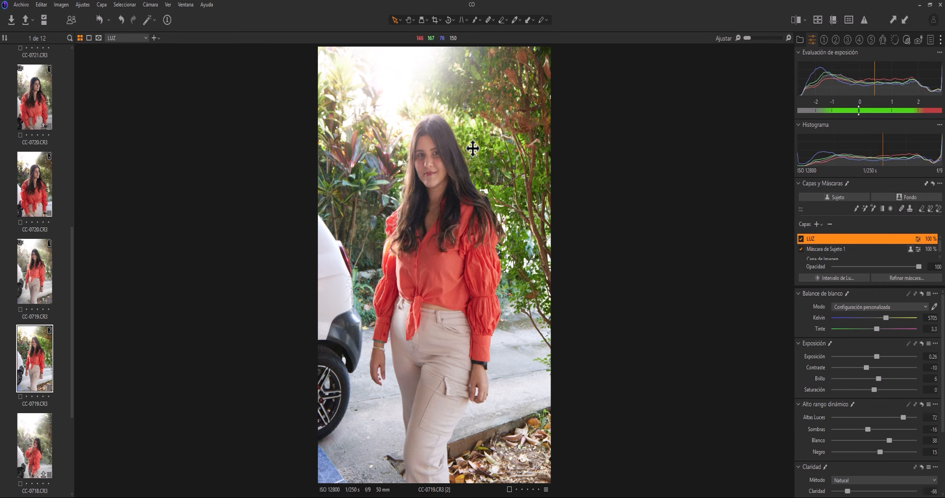
pyautogui.click(35, 188)
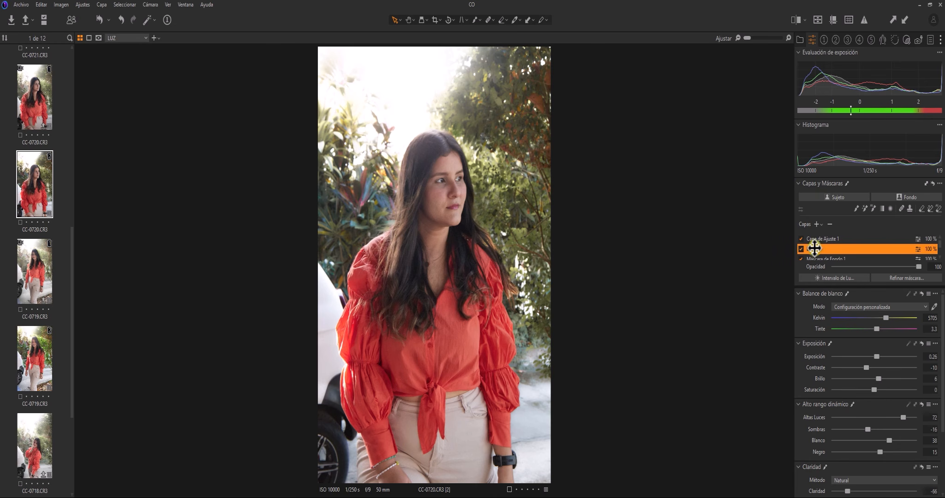
pyautogui.press('m')
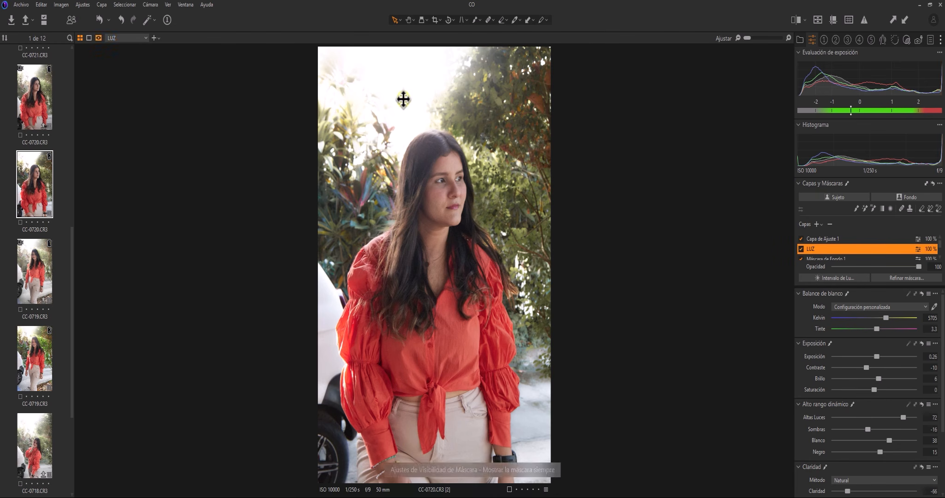
pyautogui.click(824, 239)
pyautogui.click(824, 249)
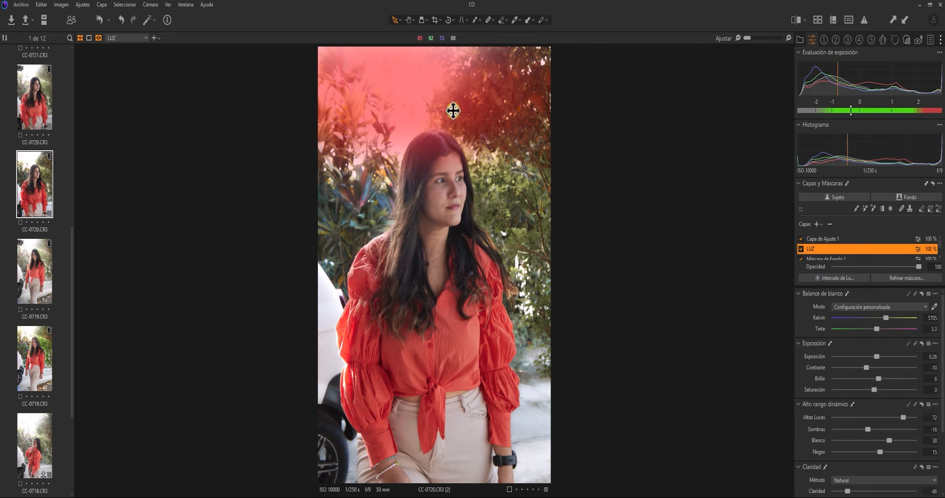
pyautogui.click(813, 257)
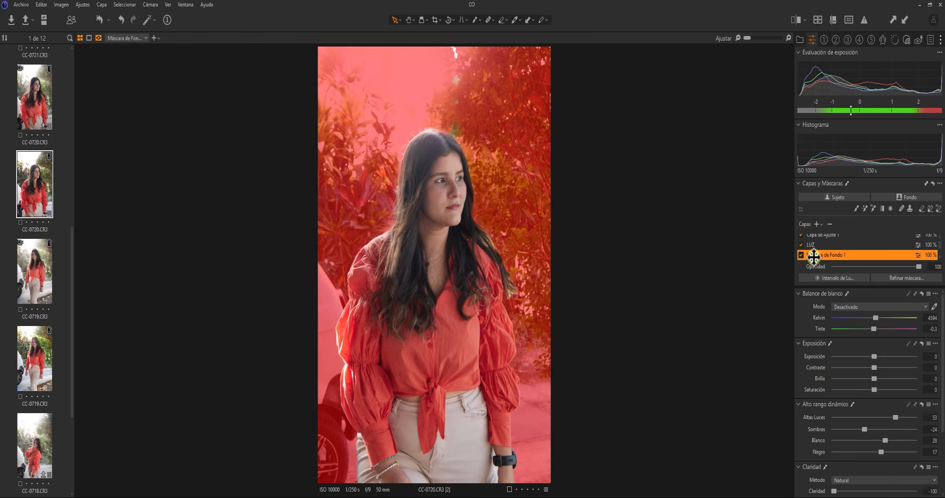
pyautogui.click(814, 237)
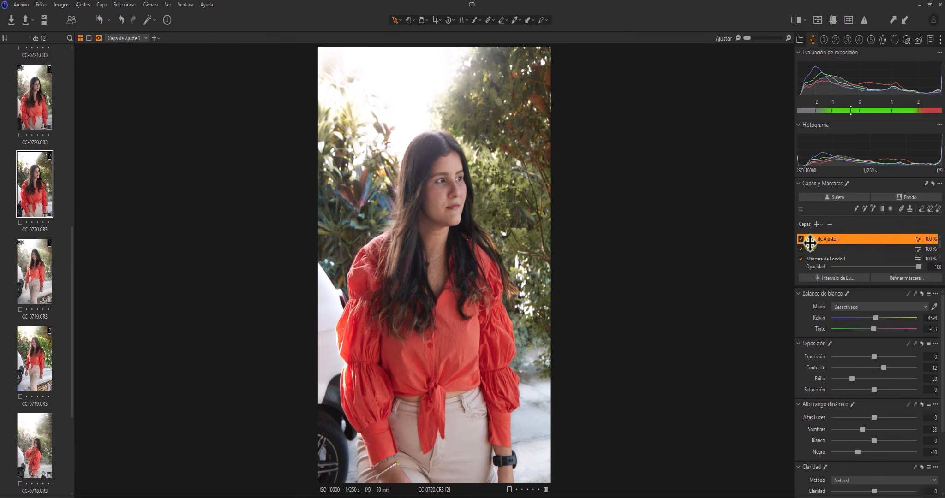
pyautogui.click(819, 248)
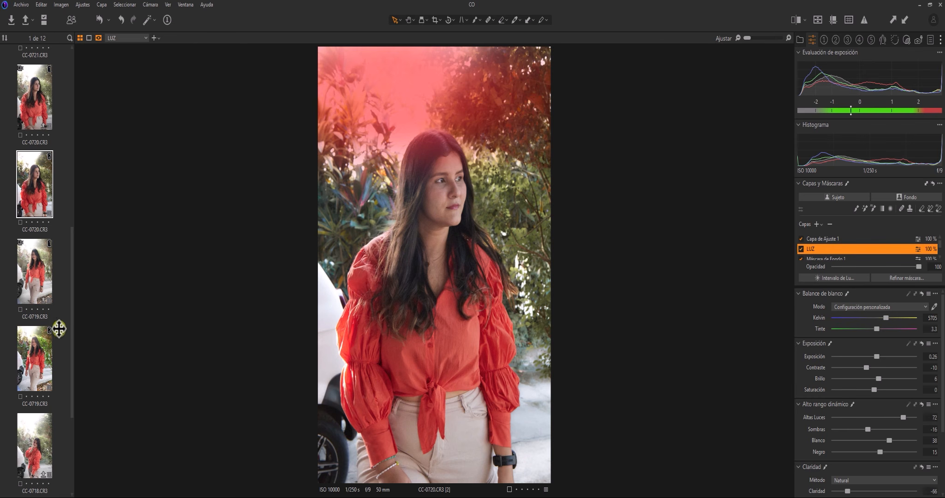
pyautogui.click(45, 351)
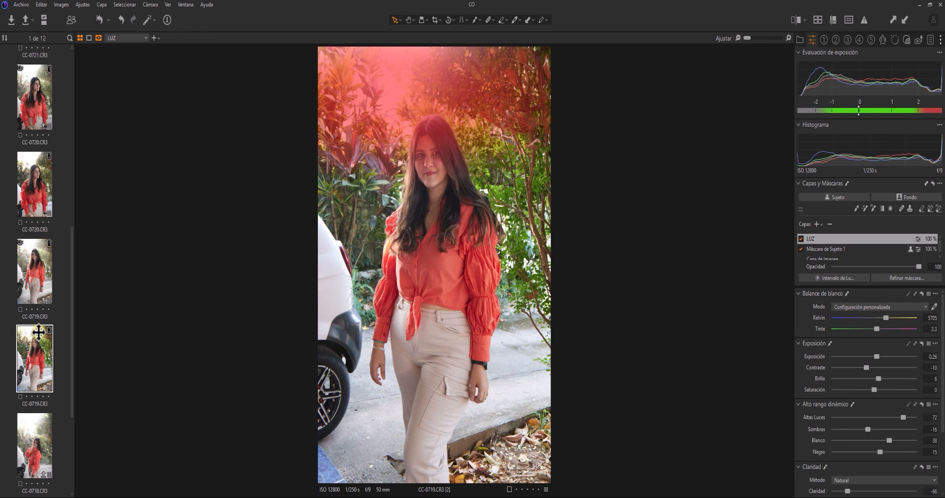
# Replace the LUZ layer with a new empty adjustment layer
pyautogui.click(822, 239)
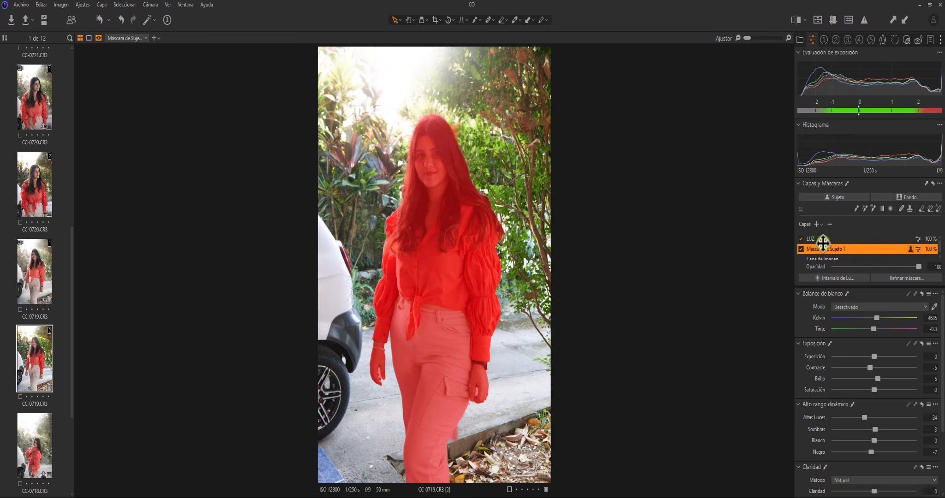
pyautogui.click(830, 225)
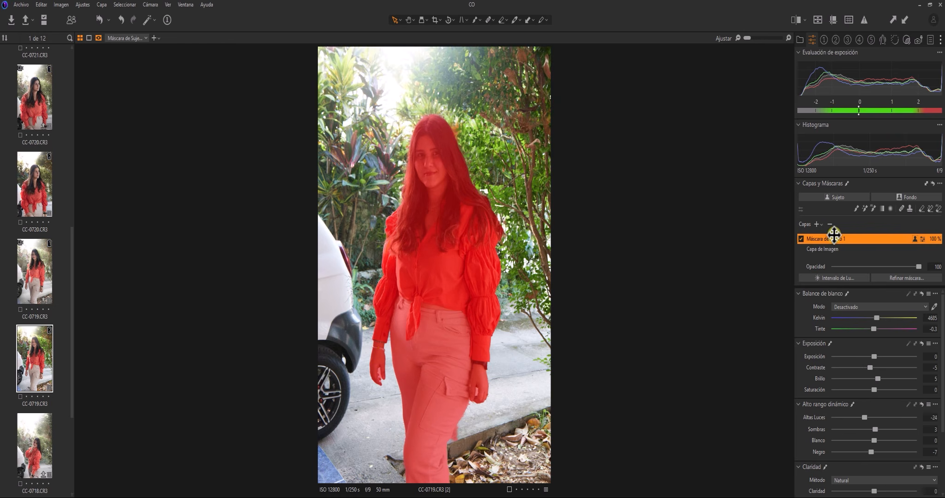
pyautogui.click(816, 224)
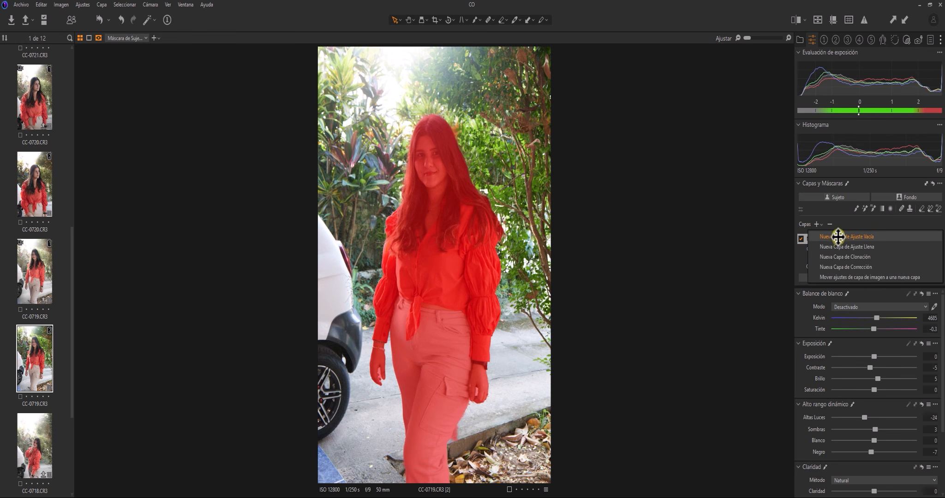
pyautogui.click(838, 237)
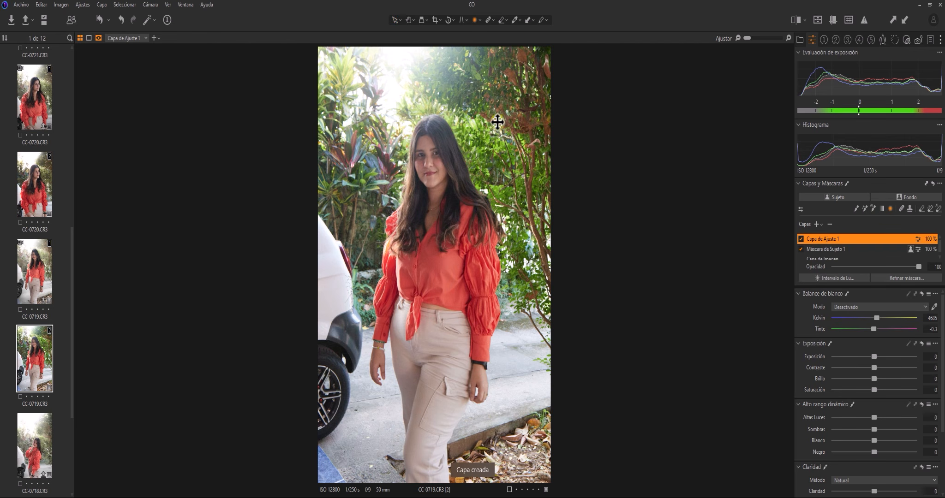
# Draw an enlarged radial gradient mask near the top of the photo
pyautogui.click(375, 70)
pyautogui.moveTo(403, 113); pyautogui.dragTo(429, 158)
pyautogui.moveTo(379, 70); pyautogui.dragTo(402, 103)
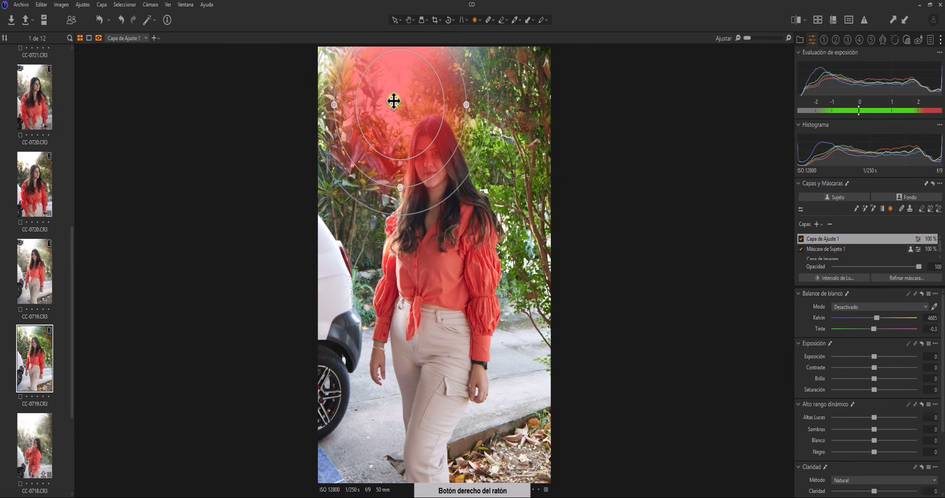
pyautogui.rightClick(388, 96)
pyautogui.click(388, 82)
# Reshape the gradient into a wide, soft, flat ellipse across the top background, then hide the overlay
pyautogui.moveTo(398, 106); pyautogui.dragTo(378, 97)
pyautogui.moveTo(457, 97); pyautogui.dragTo(466, 98)
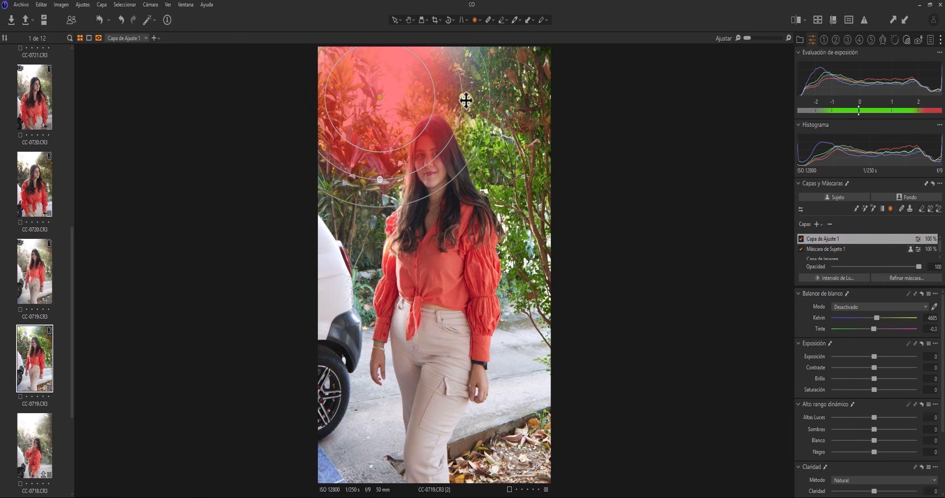
pyautogui.moveTo(380, 180); pyautogui.dragTo(380, 155)
pyautogui.moveTo(387, 112); pyautogui.dragTo(381, 88)
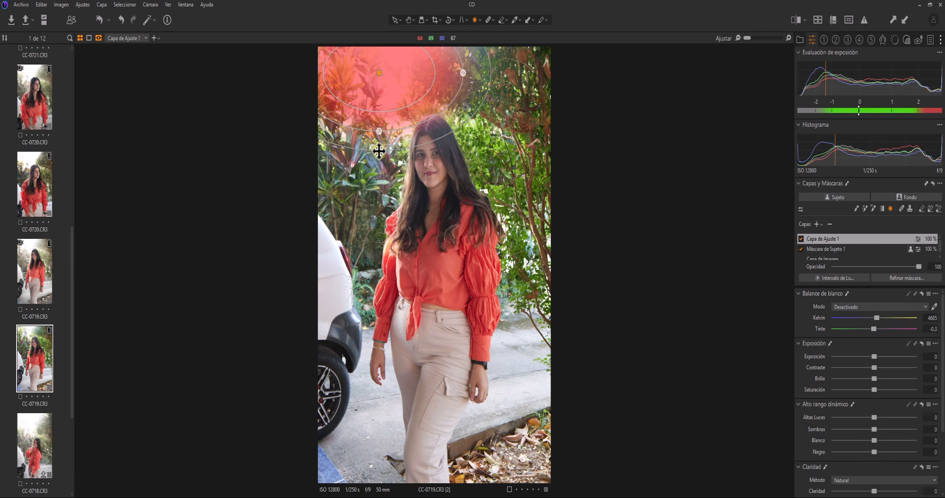
pyautogui.moveTo(378, 151); pyautogui.dragTo(381, 129)
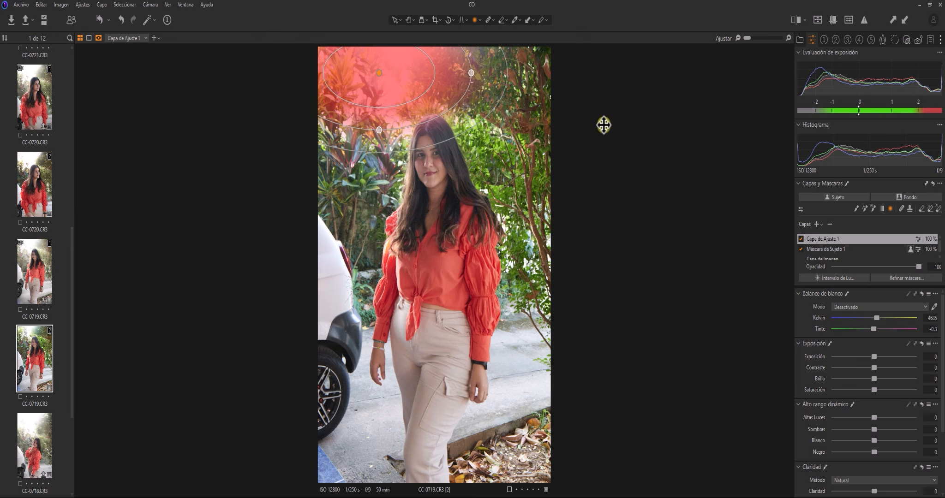
pyautogui.press('m')
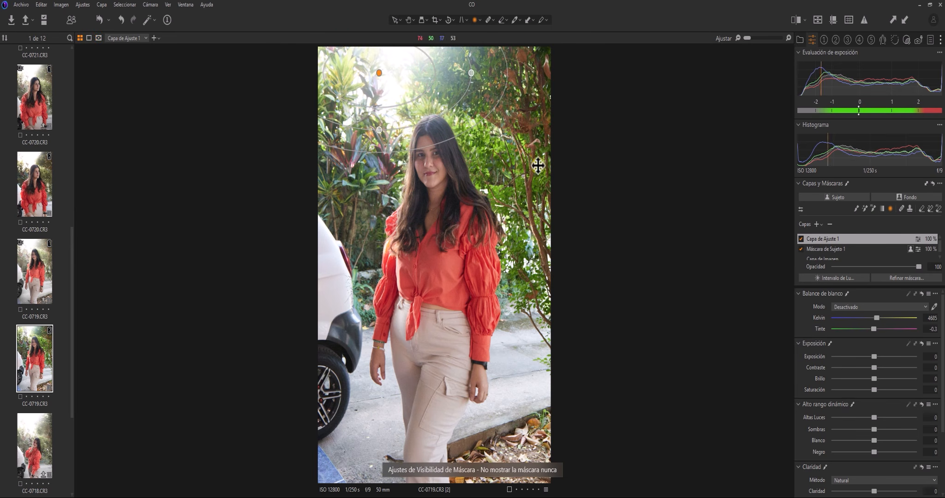